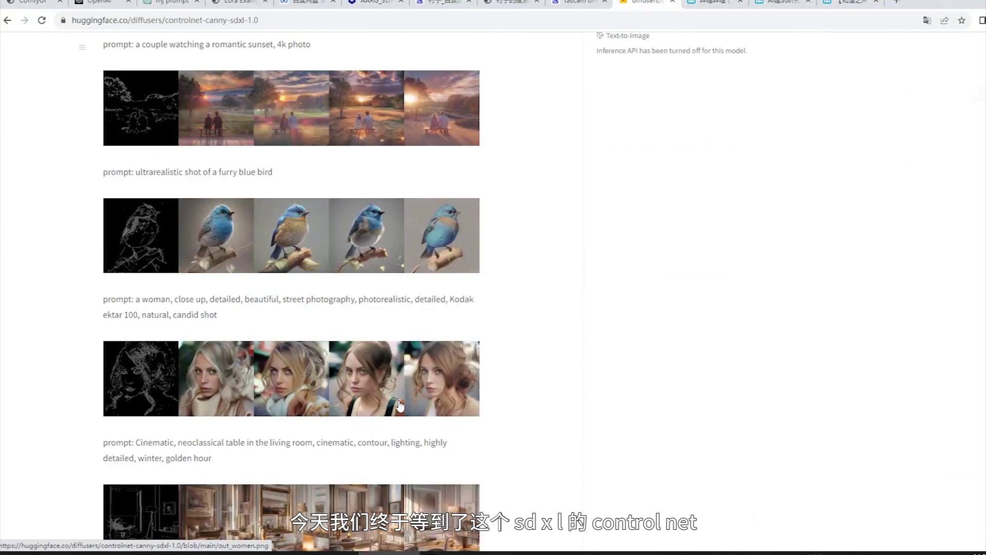
{"action": "scroll", "coordinate": [400, 407], "scroll_direction": "down", "scroll_amount": 1}
{"action": "scroll", "coordinate": [399, 406], "scroll_direction": "down", "scroll_amount": 3}
{"action": "scroll", "coordinate": [378, 425], "scroll_direction": "up", "scroll_amount": 6}
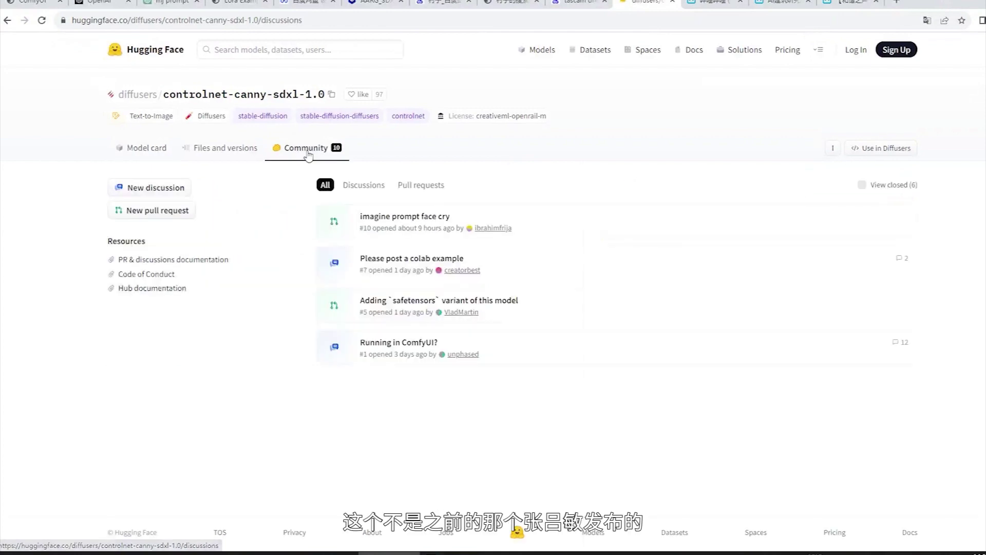
Open the 'Running in ComfyUI?' discussion thread on Hugging Face.
{"action": "left_click", "coordinate": [399, 344]}
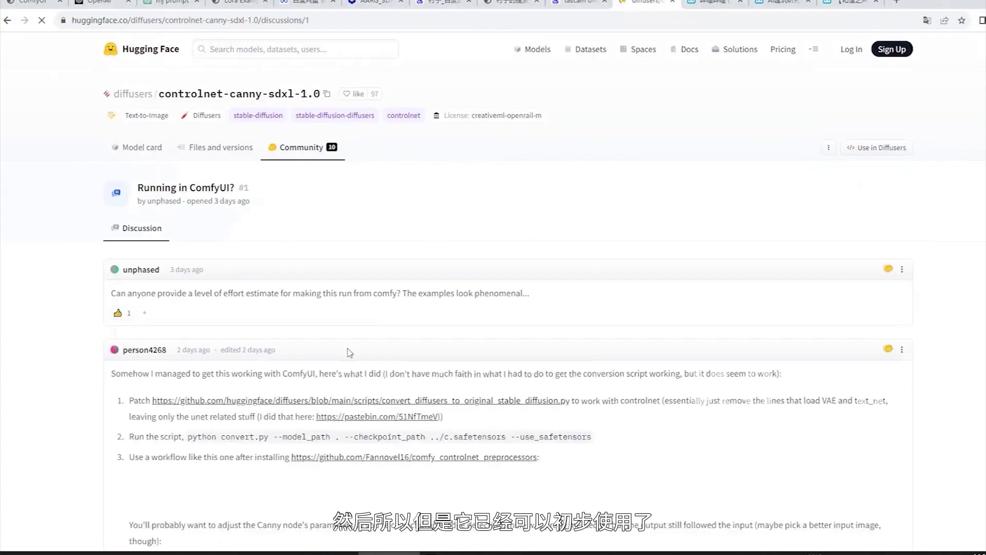
{"action": "scroll", "coordinate": [348, 352], "scroll_direction": "down", "scroll_amount": 3}
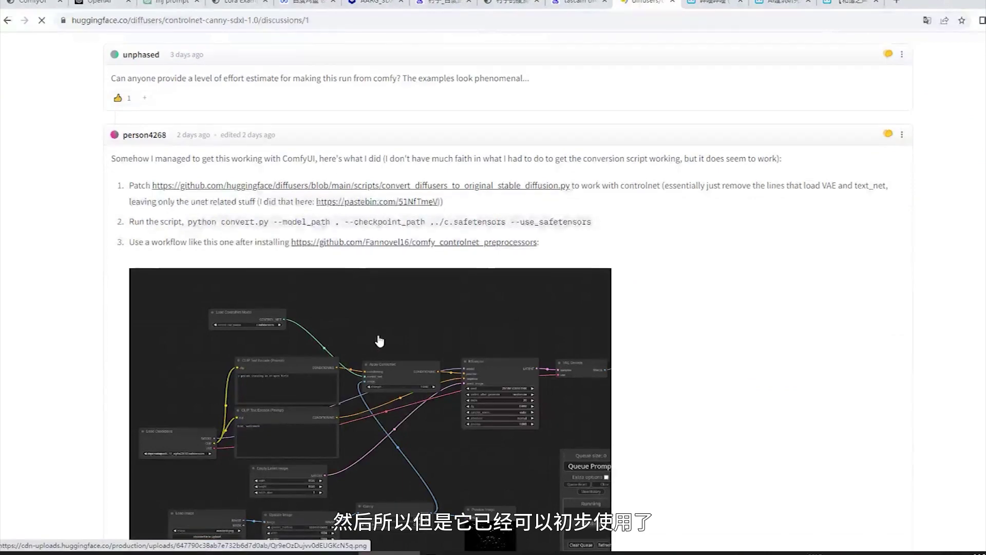
{"action": "scroll", "coordinate": [368, 358], "scroll_direction": "down", "scroll_amount": 1}
{"action": "scroll", "coordinate": [372, 357], "scroll_direction": "down", "scroll_amount": 1}
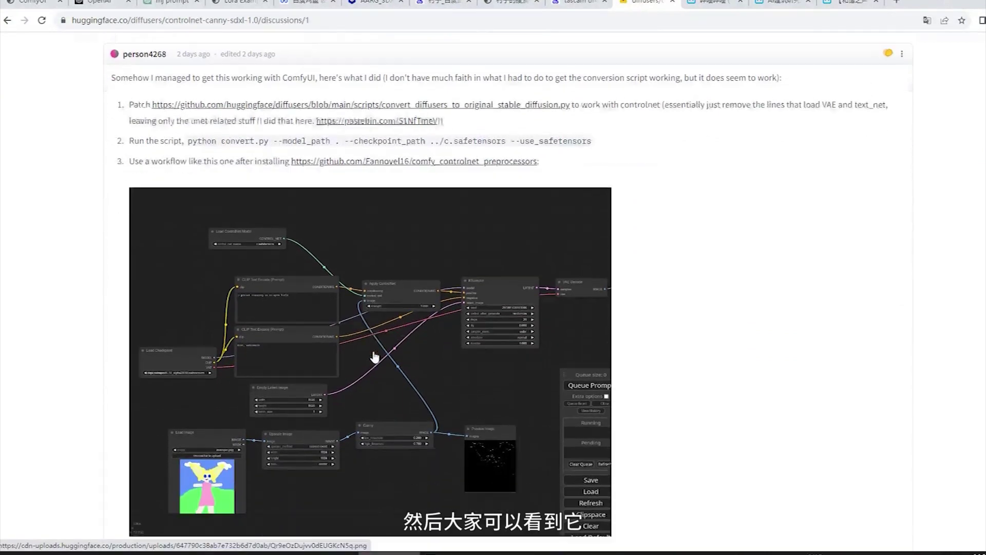
{"action": "scroll", "coordinate": [375, 355], "scroll_direction": "down", "scroll_amount": 1}
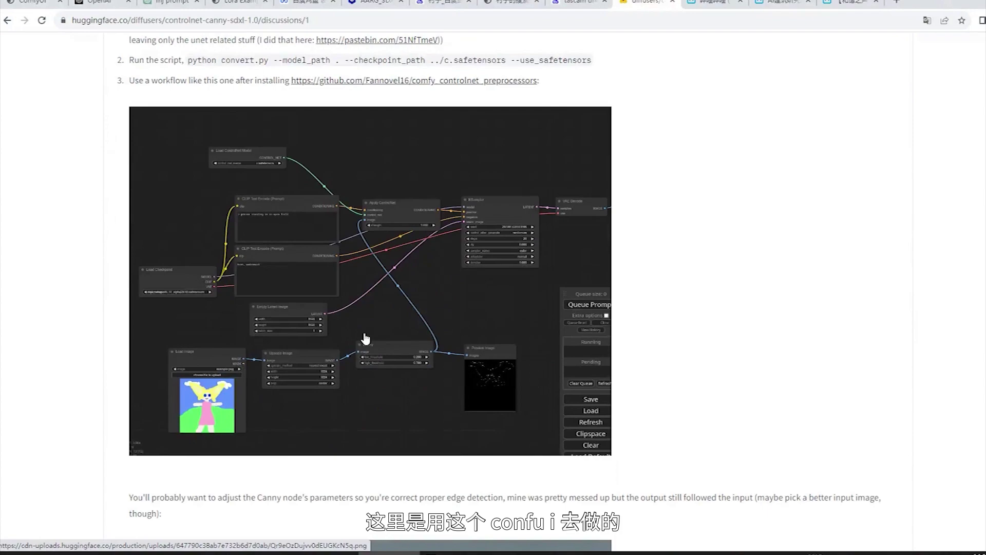
{"action": "scroll", "coordinate": [366, 339], "scroll_direction": "down", "scroll_amount": 4}
{"action": "scroll", "coordinate": [363, 341], "scroll_direction": "down", "scroll_amount": 5}
{"action": "scroll", "coordinate": [361, 344], "scroll_direction": "down", "scroll_amount": 10}
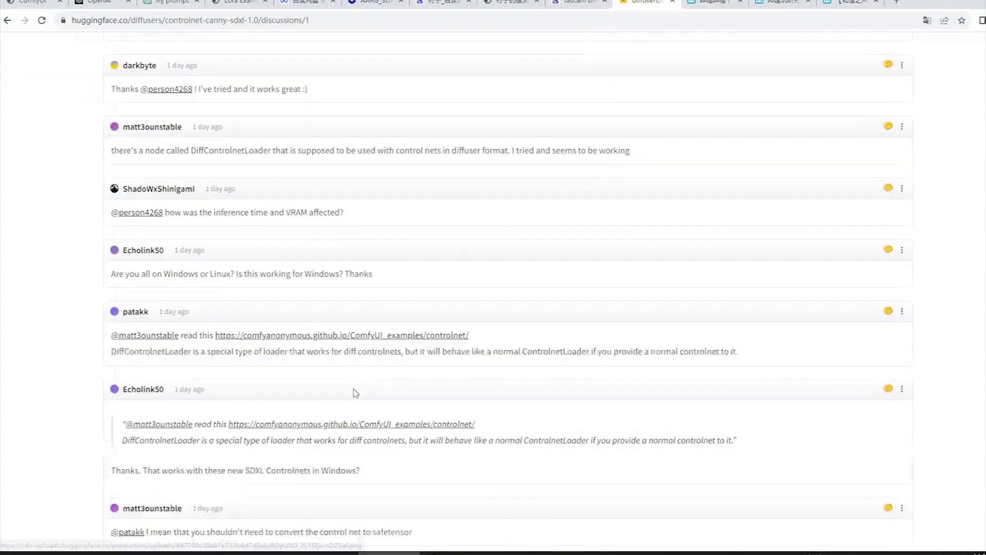
{"action": "scroll", "coordinate": [352, 391], "scroll_direction": "down", "scroll_amount": 6}
{"action": "scroll", "coordinate": [351, 394], "scroll_direction": "down", "scroll_amount": 5}
{"action": "scroll", "coordinate": [352, 389], "scroll_direction": "down", "scroll_amount": 5}
{"action": "scroll", "coordinate": [352, 382], "scroll_direction": "down", "scroll_amount": 5}
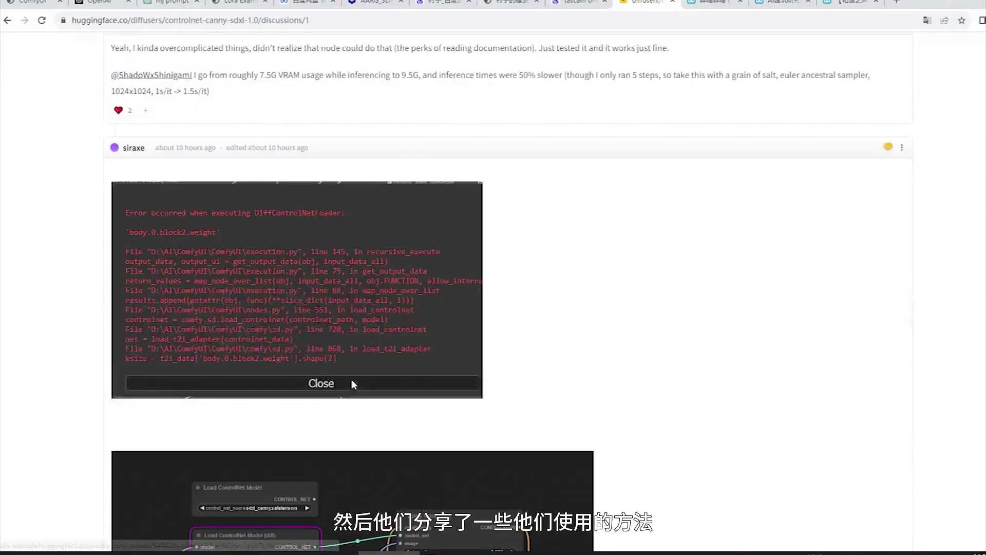
{"action": "scroll", "coordinate": [351, 380], "scroll_direction": "down", "scroll_amount": 3}
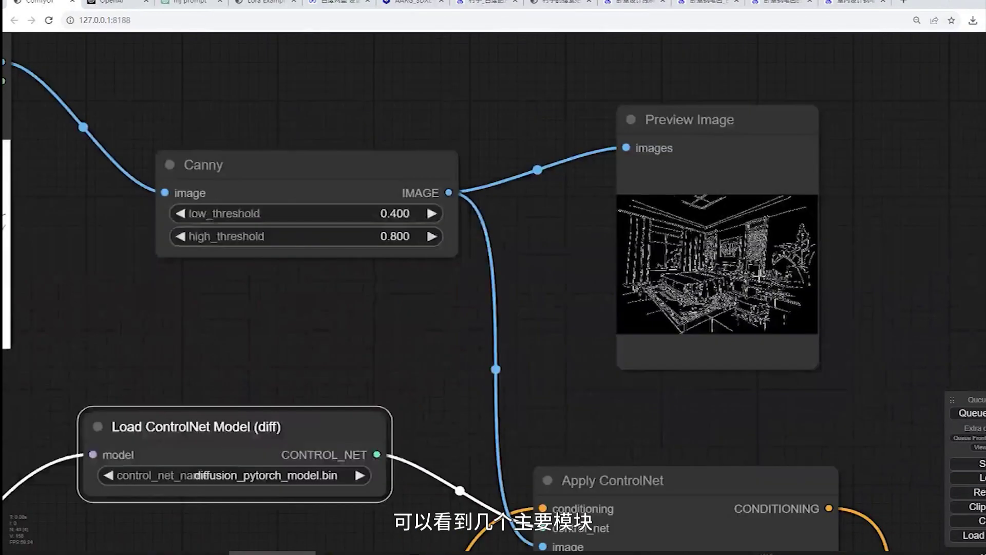
Pan the graph to inspect the ControlNet section and the Refiner and Base Stage groups.
{"action": "left_click_drag", "start_coordinate": [744, 211], "coordinate": [705, 211]}
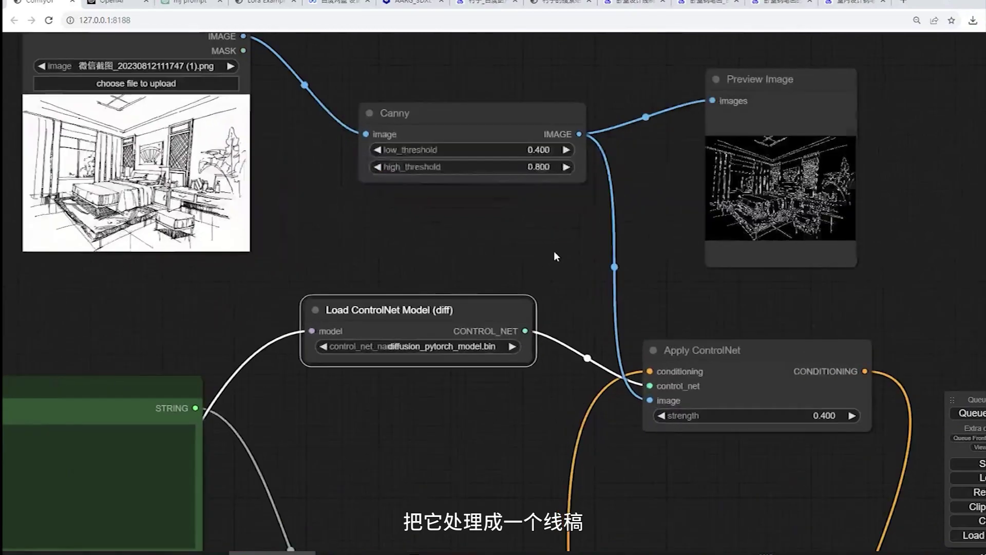
{"action": "scroll", "coordinate": [628, 400], "scroll_direction": "up", "scroll_amount": 1}
{"action": "left_click_drag", "start_coordinate": [586, 339], "coordinate": [610, 294]}
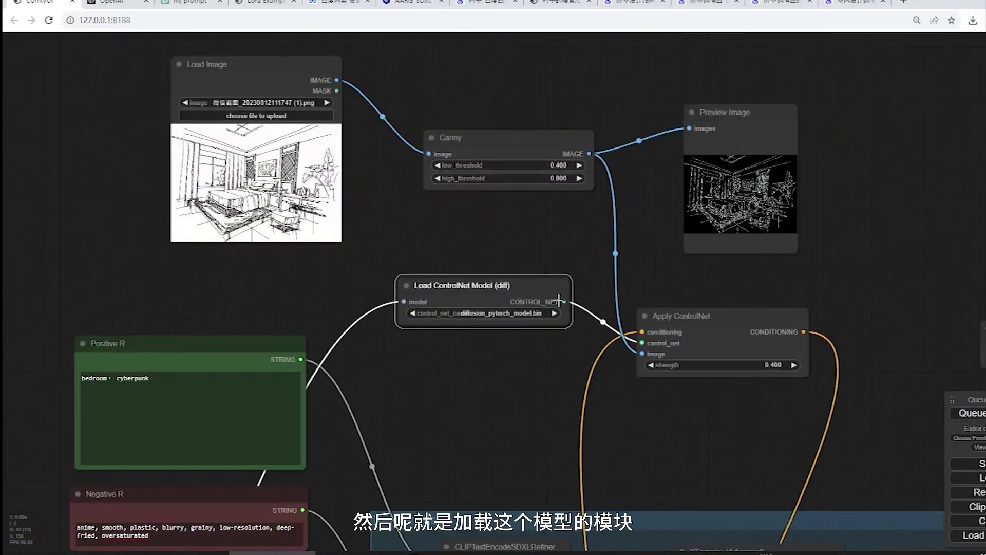
{"action": "scroll", "coordinate": [559, 301], "scroll_direction": "down", "scroll_amount": 1}
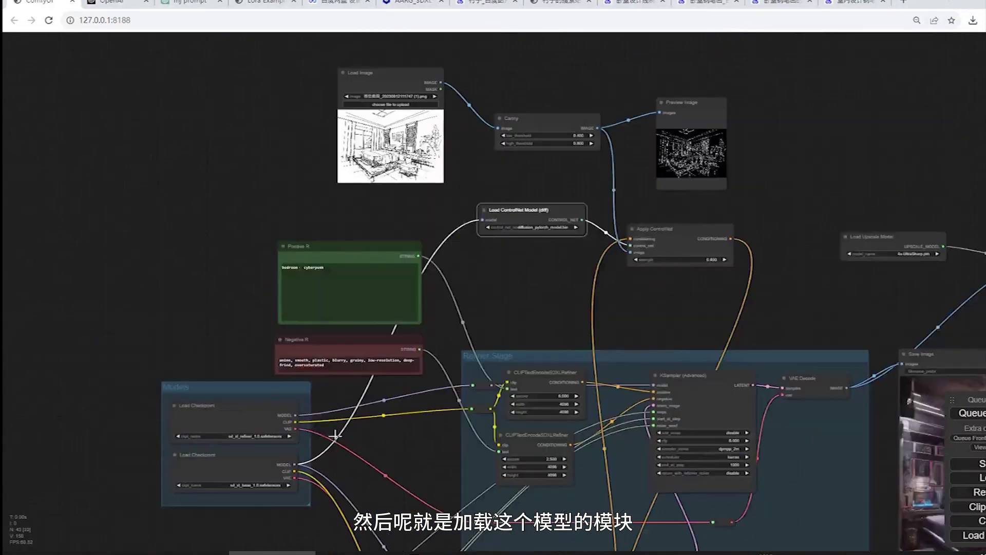
{"action": "left_click_drag", "start_coordinate": [659, 342], "coordinate": [676, 257]}
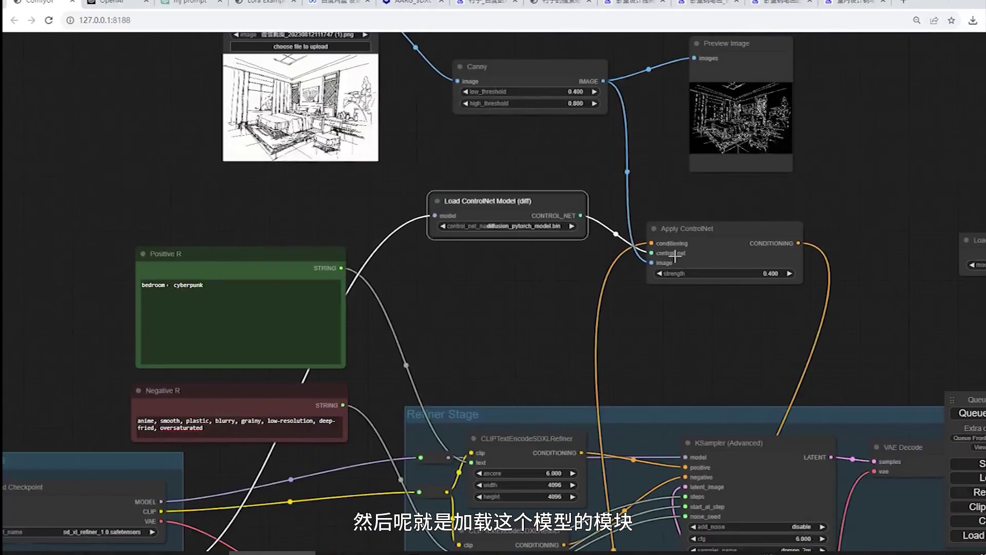
{"action": "scroll", "coordinate": [627, 409], "scroll_direction": "down", "scroll_amount": 5}
{"action": "scroll", "coordinate": [586, 416], "scroll_direction": "up", "scroll_amount": 5}
{"action": "left_click_drag", "start_coordinate": [602, 485], "coordinate": [548, 429]}
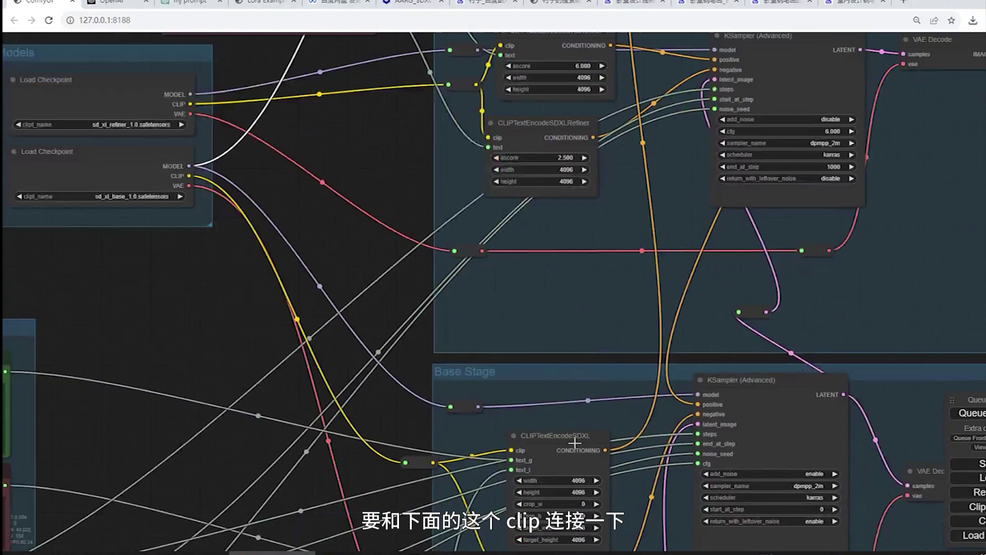
{"action": "scroll", "coordinate": [548, 429], "scroll_direction": "down", "scroll_amount": 5}
{"action": "scroll", "coordinate": [469, 432], "scroll_direction": "up", "scroll_amount": 1}
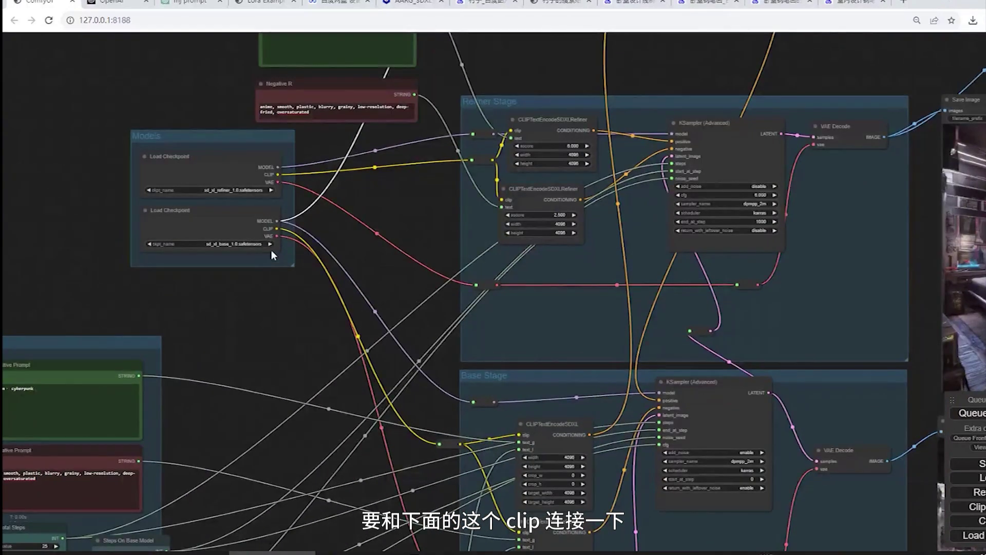
{"action": "scroll", "coordinate": [509, 349], "scroll_direction": "down", "scroll_amount": 4}
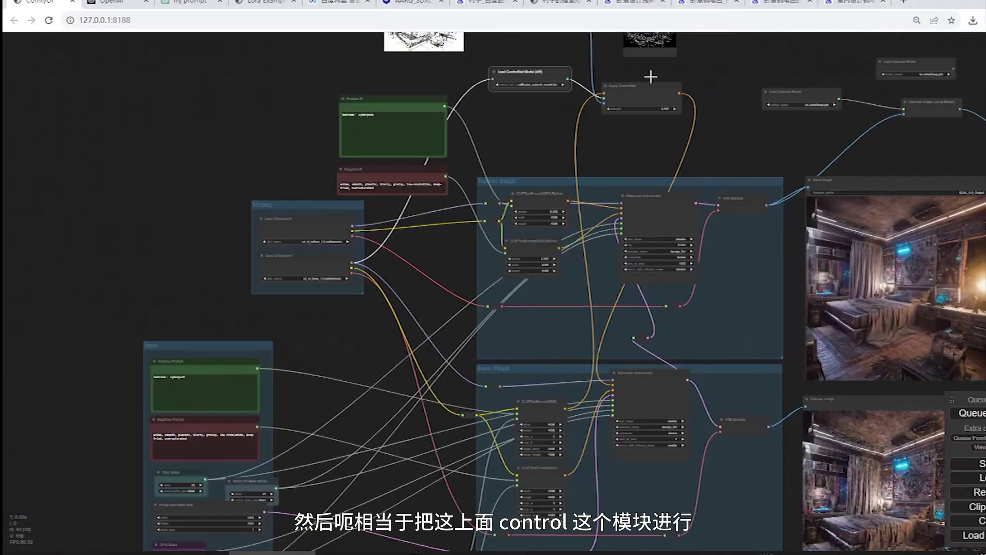
{"action": "scroll", "coordinate": [602, 246], "scroll_direction": "up", "scroll_amount": 3}
{"action": "scroll", "coordinate": [540, 415], "scroll_direction": "down", "scroll_amount": 4}
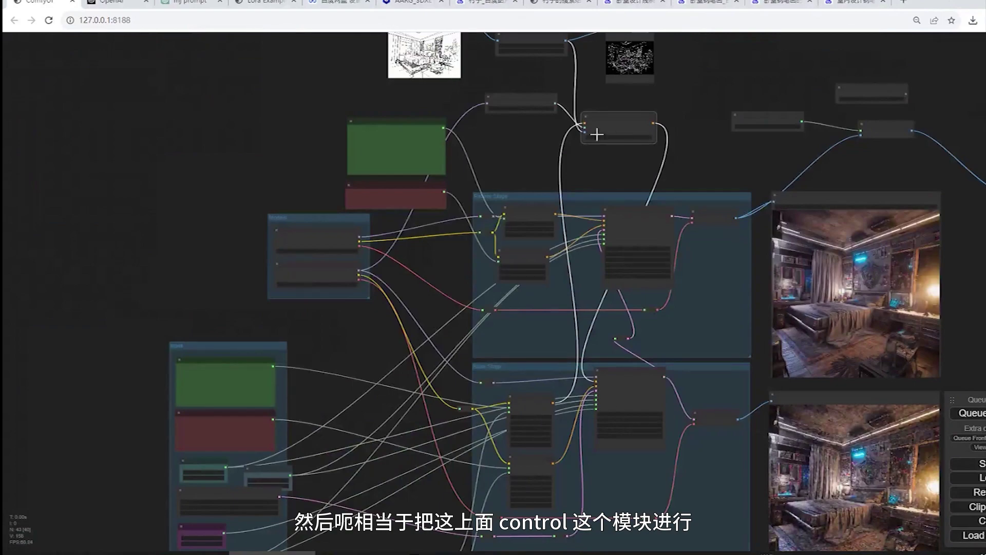
{"action": "scroll", "coordinate": [596, 134], "scroll_direction": "up", "scroll_amount": 5}
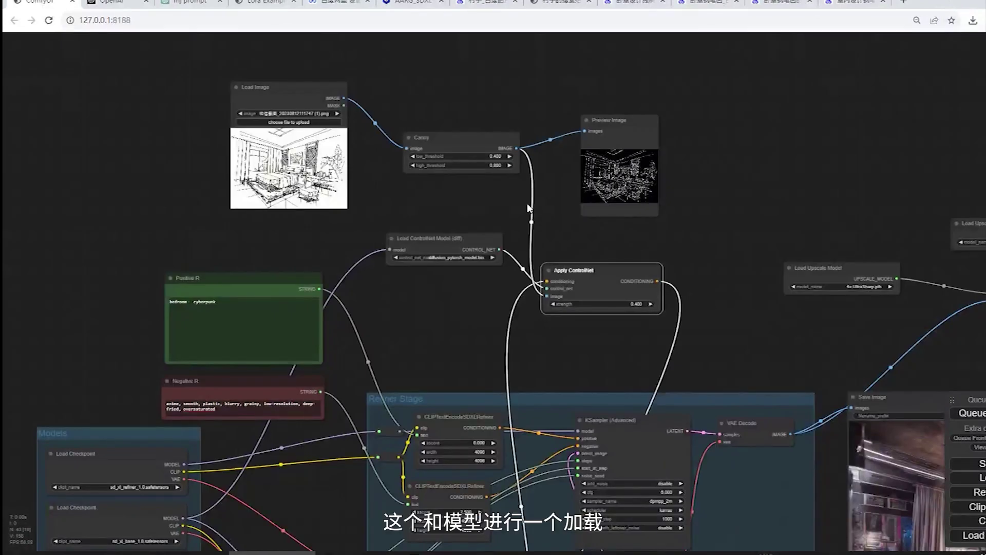
{"action": "scroll", "coordinate": [465, 262], "scroll_direction": "up", "scroll_amount": 8}
Browse to ComfyUI > models > controlnet to see diffusion_pytorch_model.bin.
{"action": "key", "text": "alt+Tab"}
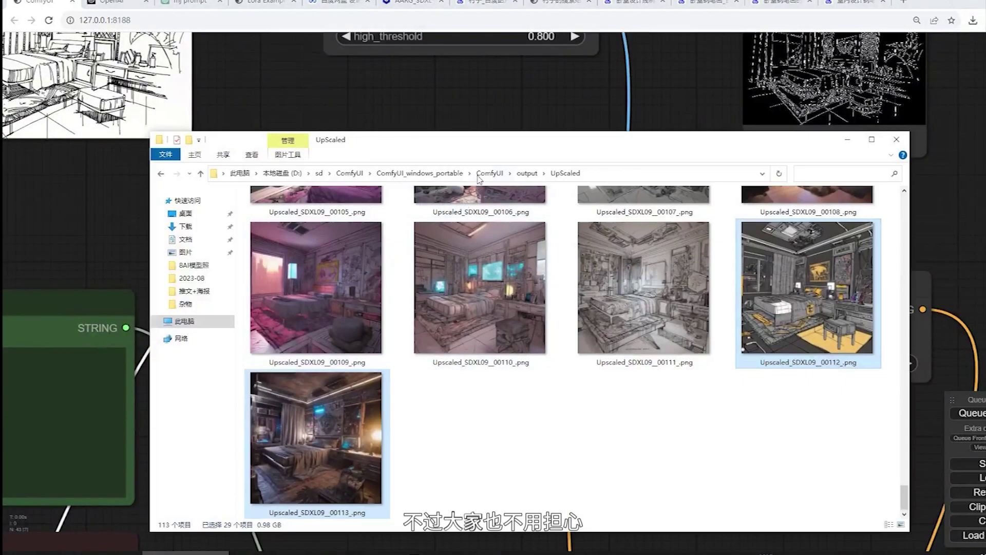
{"action": "left_click", "coordinate": [420, 173]}
{"action": "double_click", "coordinate": [270, 209]}
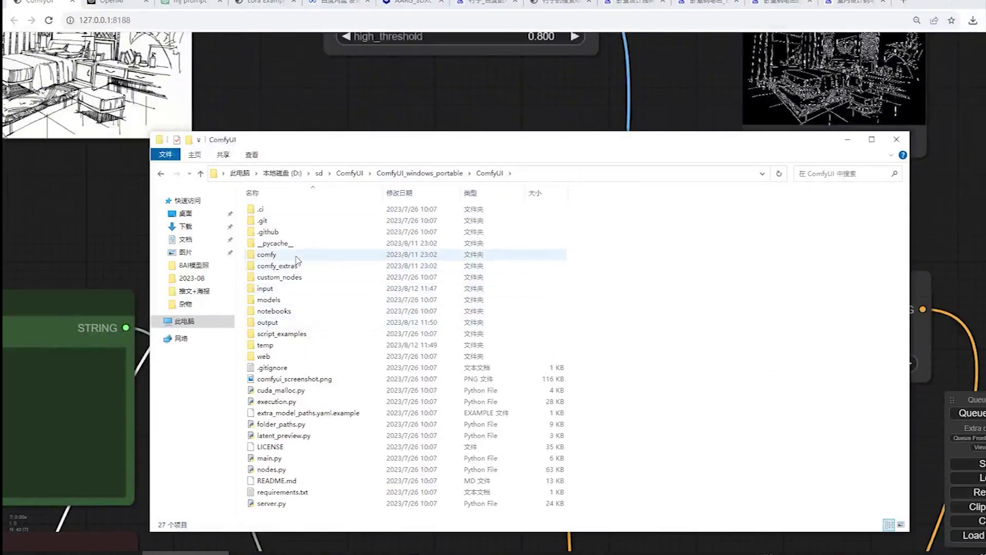
{"action": "double_click", "coordinate": [283, 299]}
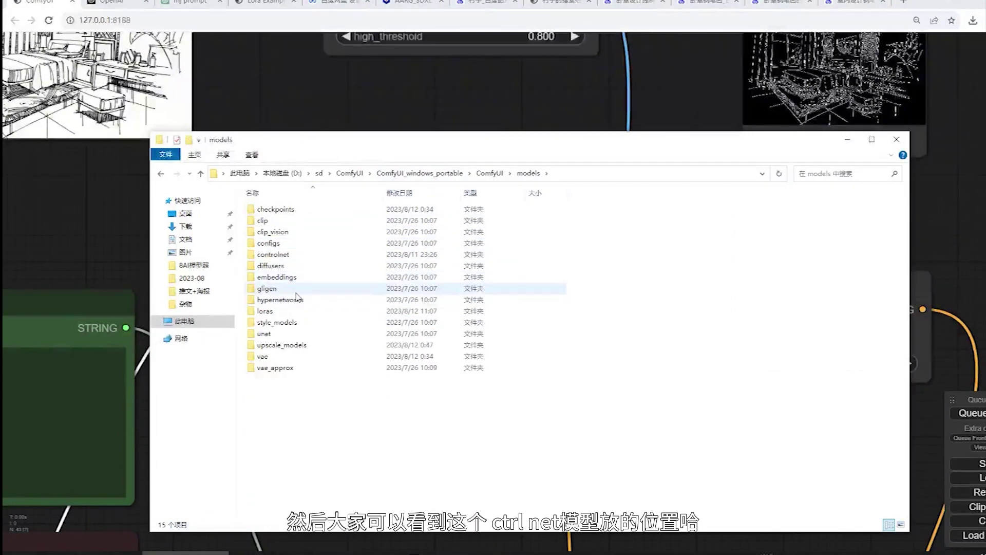
{"action": "double_click", "coordinate": [293, 255]}
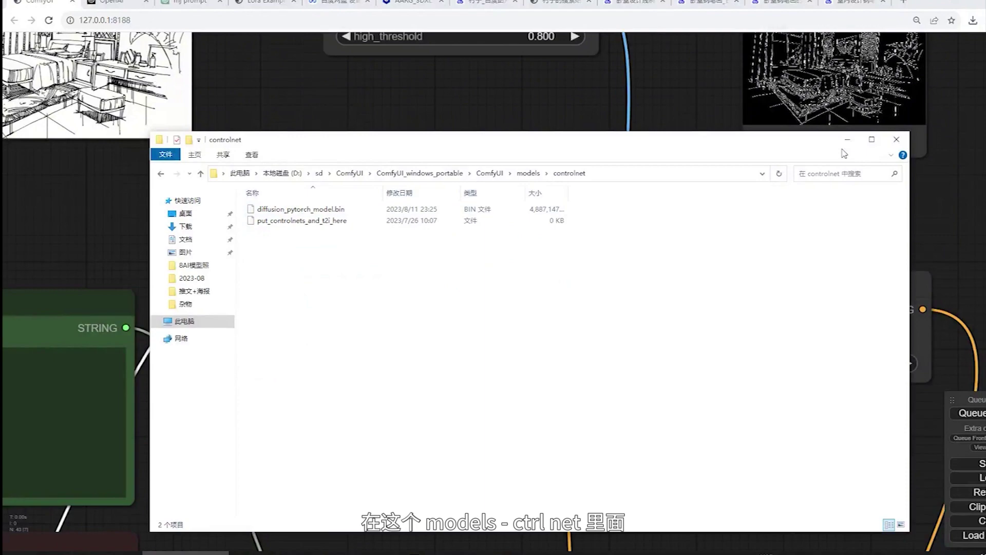
Paste the lighting description into Positive R and Positive Prompt, and load the bedroom sketch.
{"action": "left_click", "coordinate": [847, 139]}
{"action": "scroll", "coordinate": [505, 383], "scroll_direction": "down", "scroll_amount": 10}
{"action": "scroll", "coordinate": [664, 345], "scroll_direction": "down", "scroll_amount": 3}
{"action": "scroll", "coordinate": [628, 357], "scroll_direction": "up", "scroll_amount": 3}
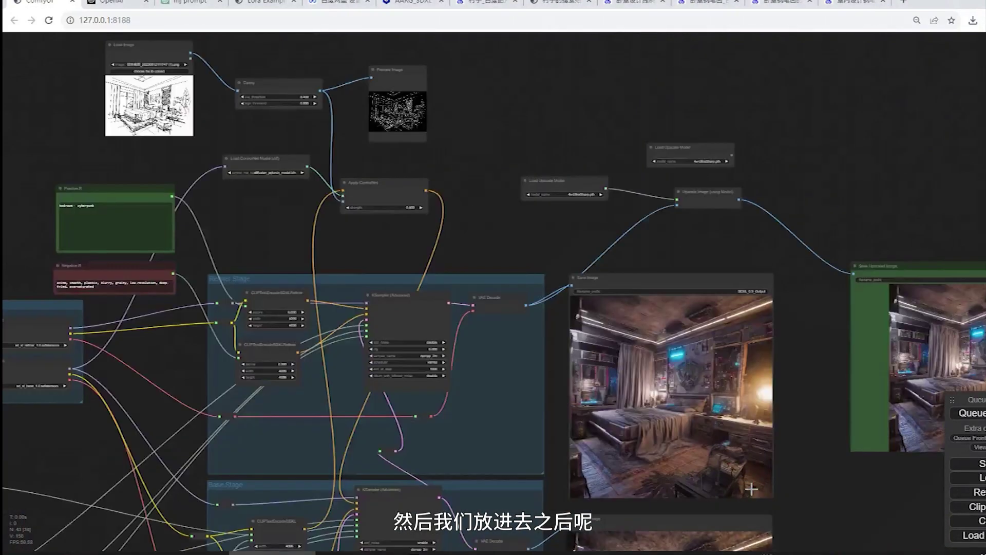
{"action": "scroll", "coordinate": [755, 537], "scroll_direction": "up", "scroll_amount": 3}
{"action": "scroll", "coordinate": [739, 480], "scroll_direction": "up", "scroll_amount": 2}
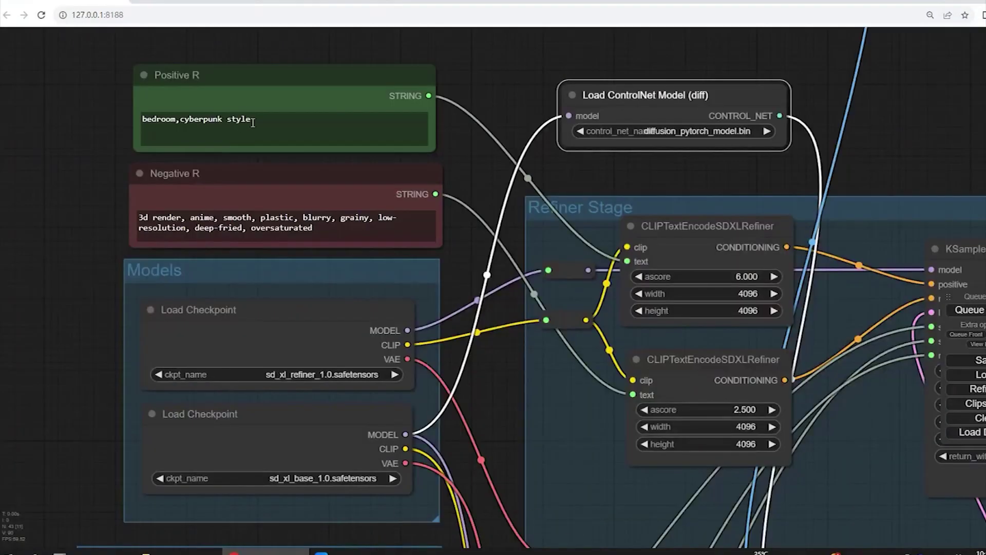
{"action": "key", "text": "ctrl+a"}
{"action": "key", "text": "ctrl+v"}
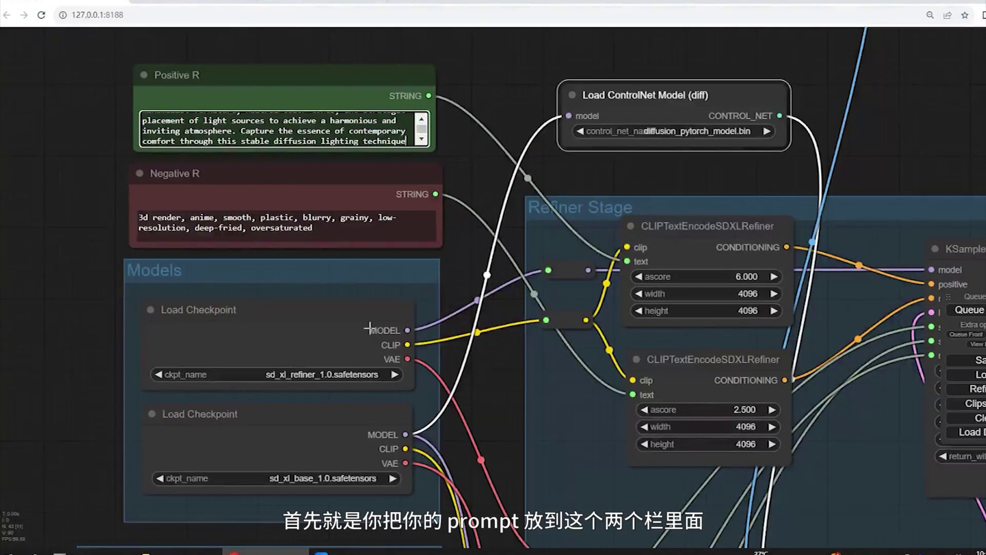
{"action": "scroll", "coordinate": [452, 284], "scroll_direction": "down", "scroll_amount": 4}
{"action": "scroll", "coordinate": [451, 285], "scroll_direction": "down", "scroll_amount": 4}
{"action": "left_click", "coordinate": [382, 440]}
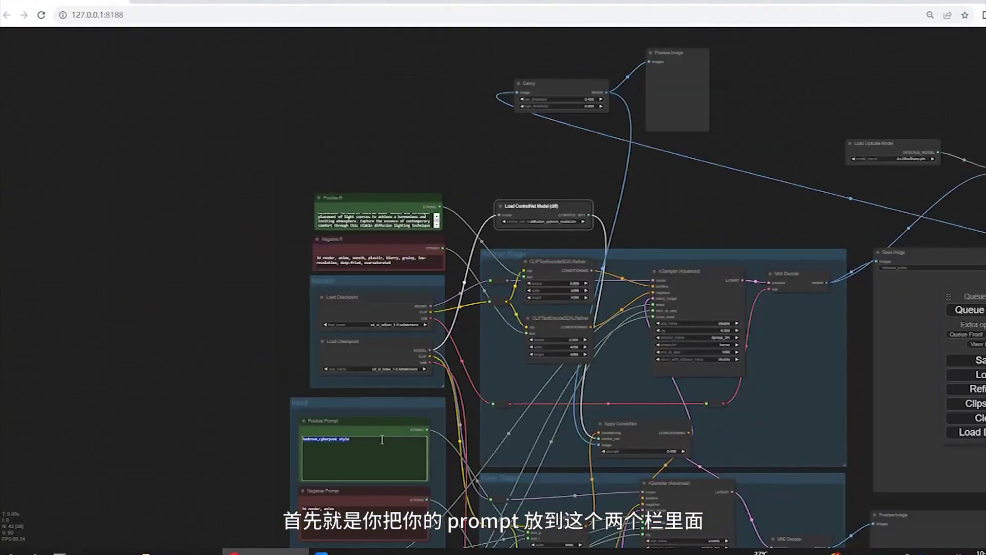
{"action": "type", "text": "a modern interior scene with stable diffusion lighting. Design a space that balances ambient light and shadows for a soothing and evenly lit environment. Consider minimalist furniture, neutral color tones, and strategic placement of light sources to achieve a harmonious and inviting atmosphere. Capture the essence of contemporary comfort through this stable diffusion lighting technique"}
{"action": "scroll", "coordinate": [221, 292], "scroll_direction": "down", "scroll_amount": 3}
{"action": "scroll", "coordinate": [265, 515], "scroll_direction": "up", "scroll_amount": 1}
{"action": "scroll", "coordinate": [265, 515], "scroll_direction": "up", "scroll_amount": 3}
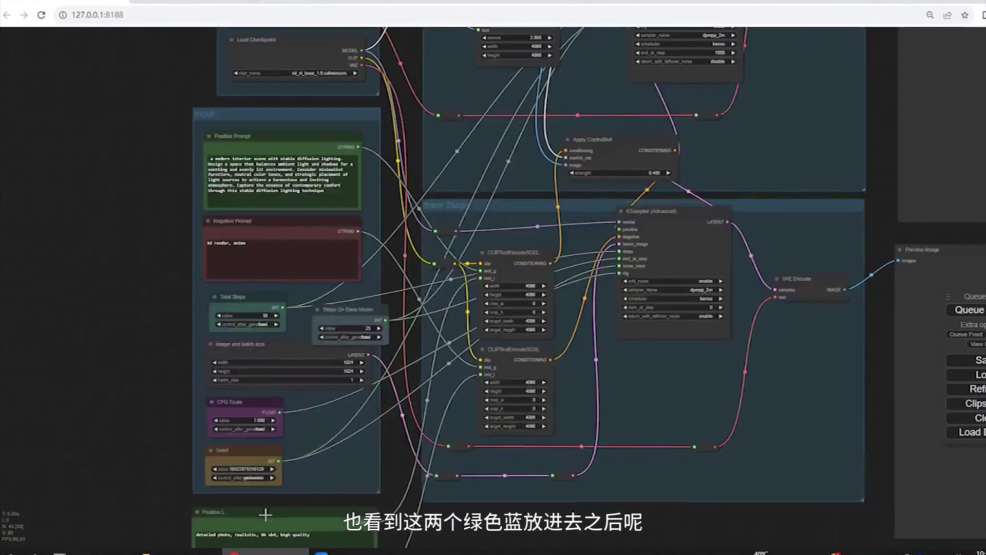
{"action": "scroll", "coordinate": [236, 436], "scroll_direction": "down", "scroll_amount": 4}
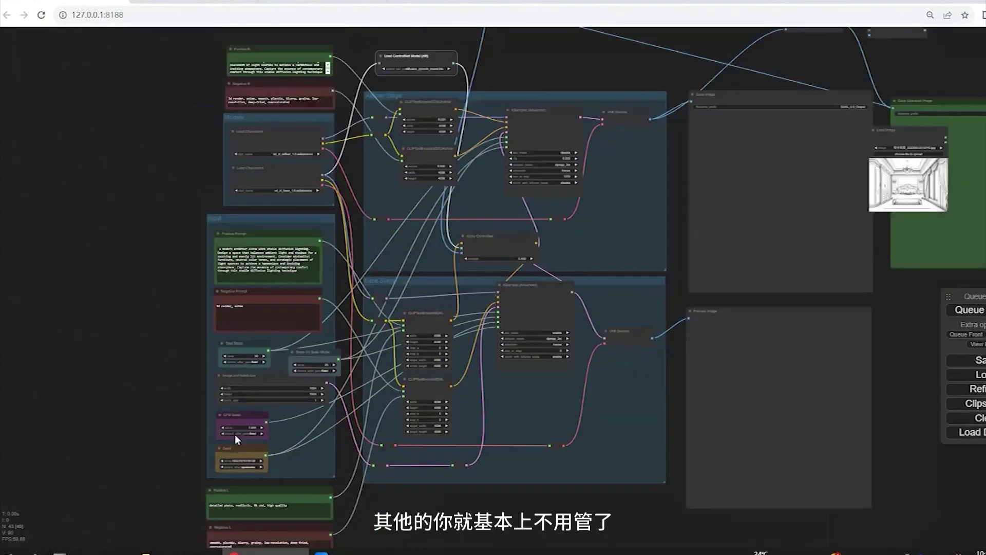
{"action": "scroll", "coordinate": [369, 422], "scroll_direction": "up", "scroll_amount": 2}
{"action": "scroll", "coordinate": [370, 422], "scroll_direction": "down", "scroll_amount": 3}
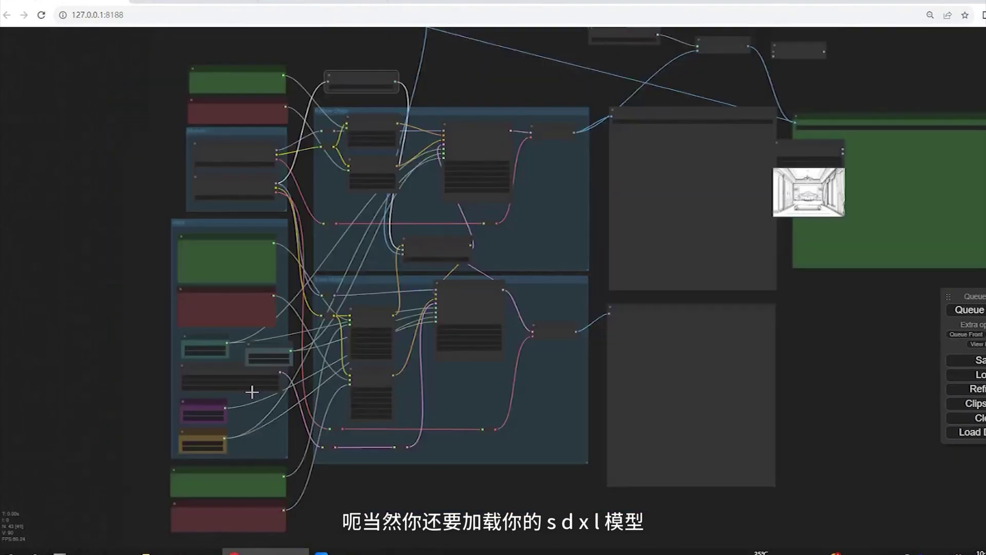
{"action": "scroll", "coordinate": [624, 253], "scroll_direction": "down", "scroll_amount": 2}
{"action": "scroll", "coordinate": [623, 252], "scroll_direction": "up", "scroll_amount": 5}
{"action": "scroll", "coordinate": [623, 252], "scroll_direction": "up", "scroll_amount": 3}
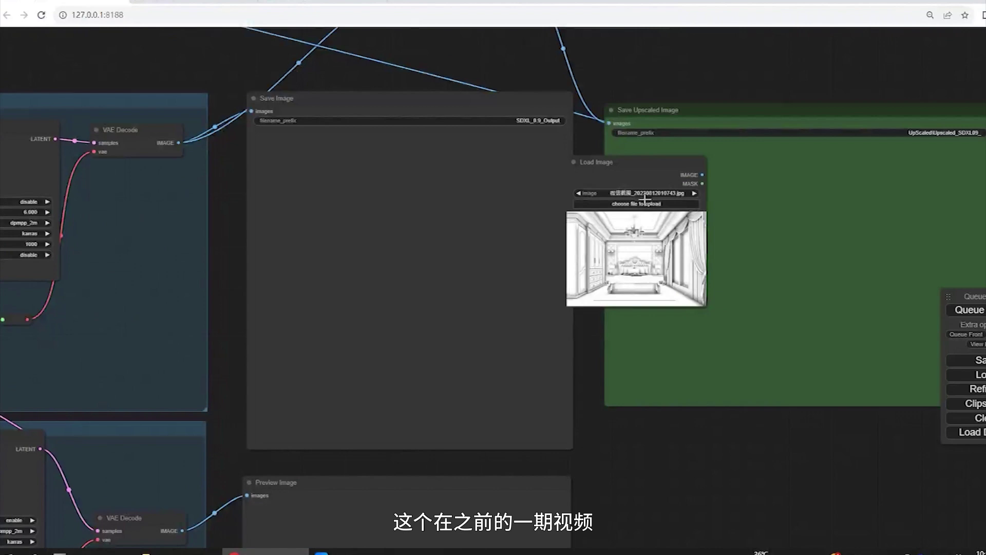
{"action": "scroll", "coordinate": [646, 200], "scroll_direction": "down", "scroll_amount": 4}
{"action": "scroll", "coordinate": [678, 243], "scroll_direction": "up", "scroll_amount": 3}
{"action": "scroll", "coordinate": [685, 245], "scroll_direction": "up", "scroll_amount": 2}
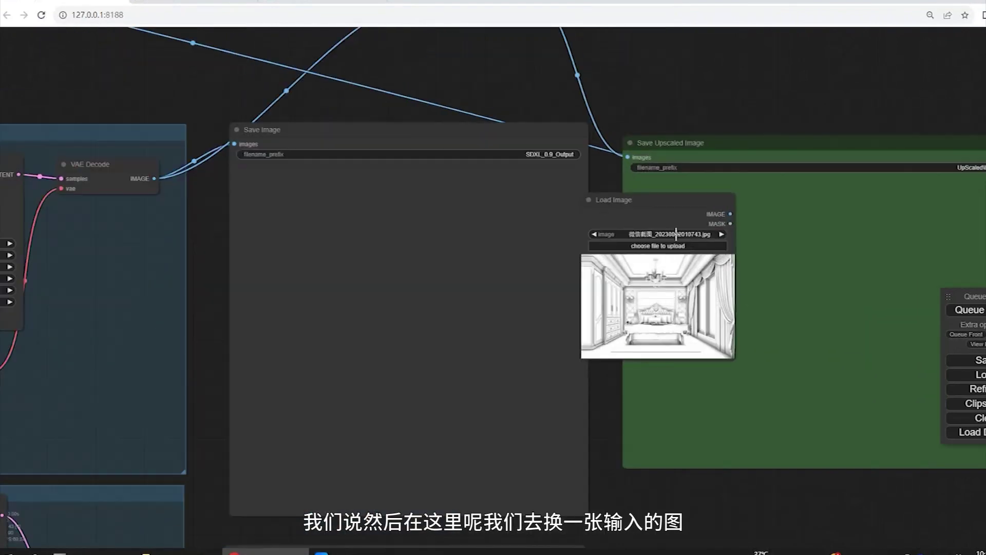
{"action": "left_click", "coordinate": [663, 245]}
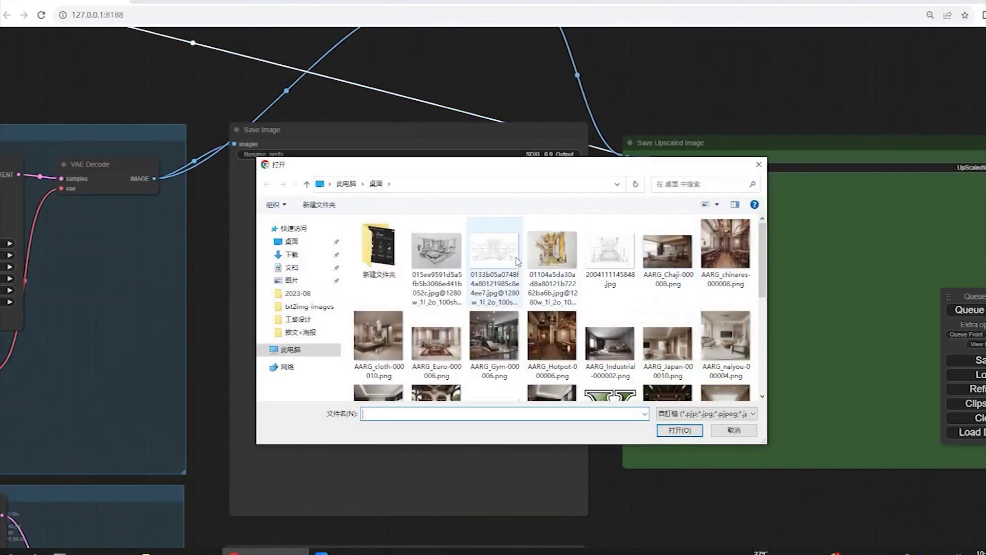
{"action": "scroll", "coordinate": [509, 286], "scroll_direction": "down", "scroll_amount": 10}
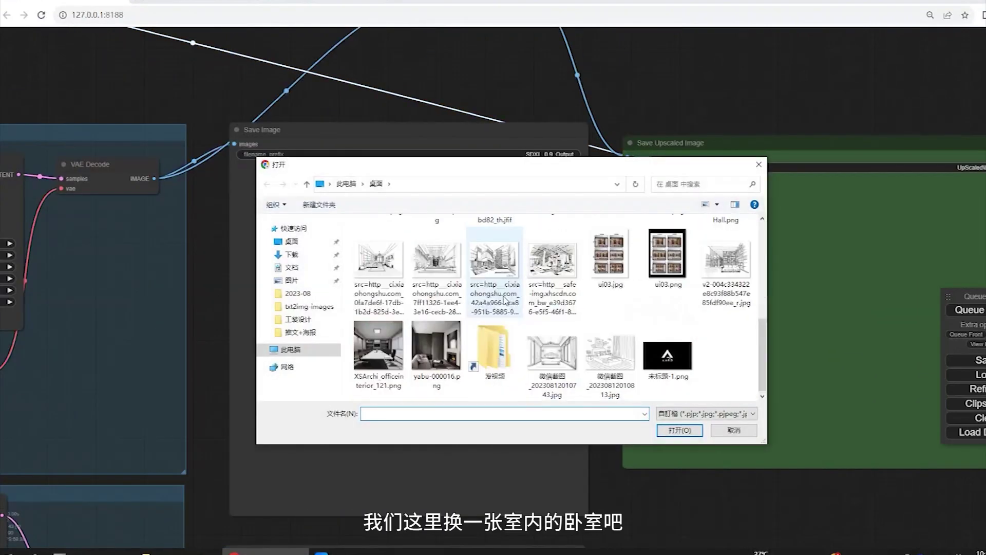
{"action": "double_click", "coordinate": [619, 361]}
{"action": "scroll", "coordinate": [654, 307], "scroll_direction": "up", "scroll_amount": 5}
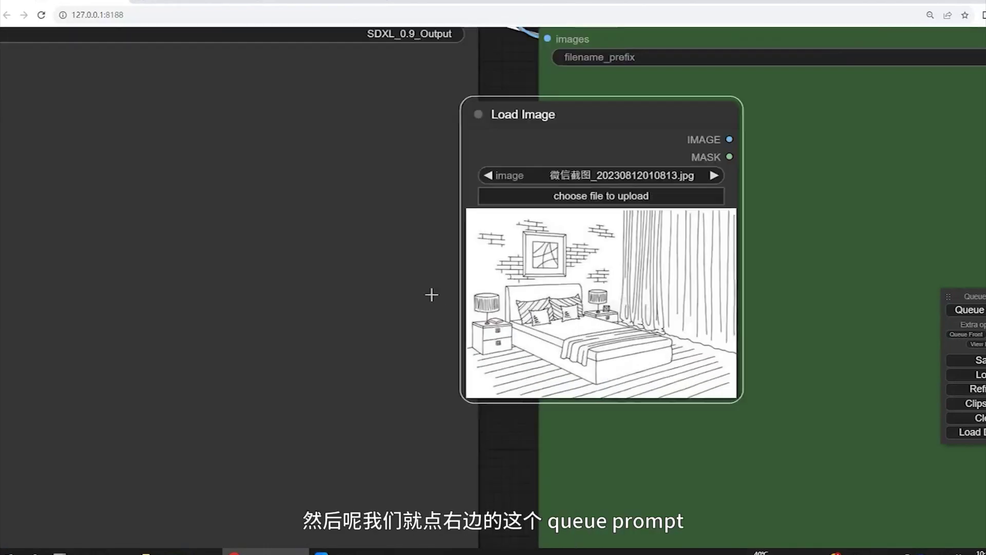
{"action": "scroll", "coordinate": [418, 291], "scroll_direction": "down", "scroll_amount": 10}
{"action": "scroll", "coordinate": [788, 308], "scroll_direction": "down", "scroll_amount": 8}
{"action": "scroll", "coordinate": [496, 177], "scroll_direction": "up", "scroll_amount": 3}
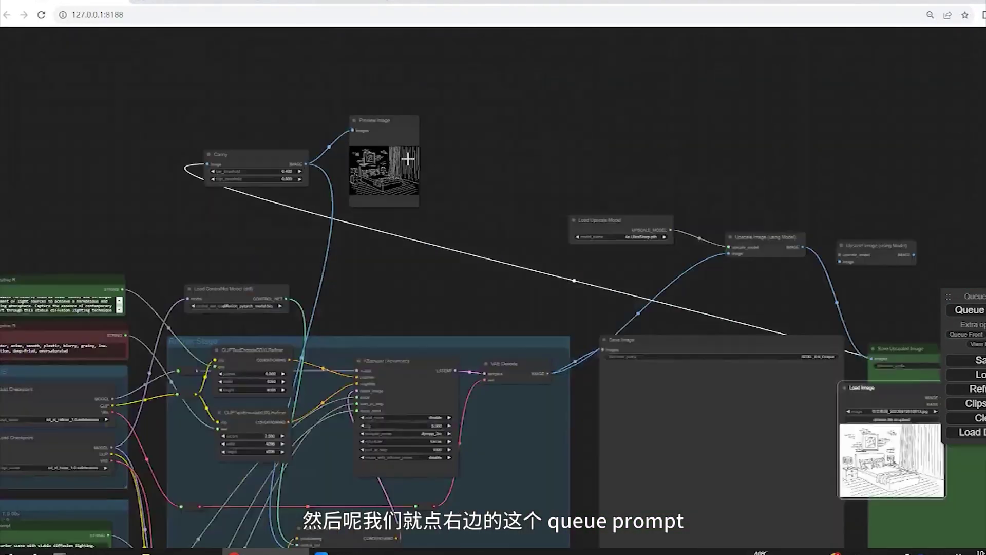
{"action": "scroll", "coordinate": [308, 173], "scroll_direction": "up", "scroll_amount": 2}
{"action": "scroll", "coordinate": [272, 171], "scroll_direction": "up", "scroll_amount": 2}
{"action": "scroll", "coordinate": [272, 171], "scroll_direction": "down", "scroll_amount": 5}
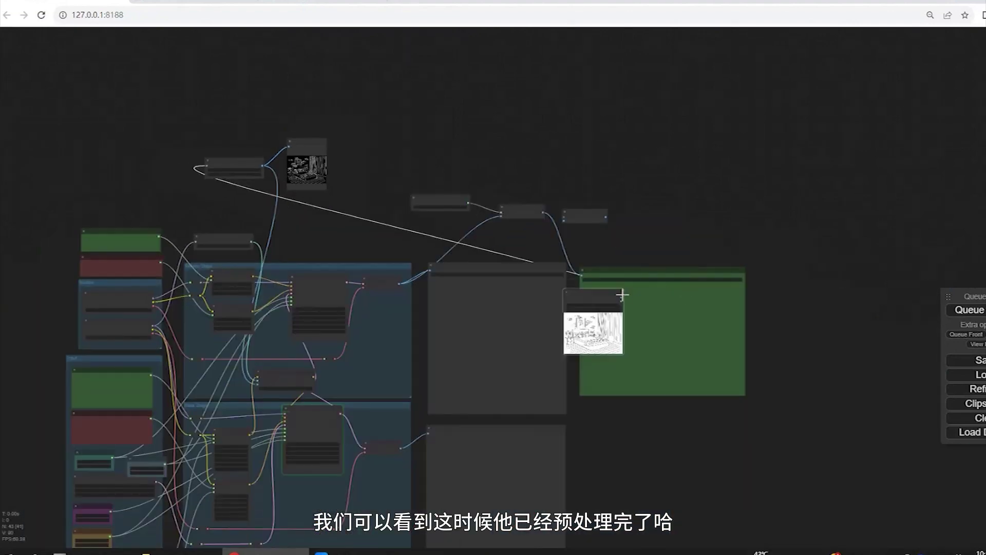
{"action": "scroll", "coordinate": [647, 295], "scroll_direction": "up", "scroll_amount": 3}
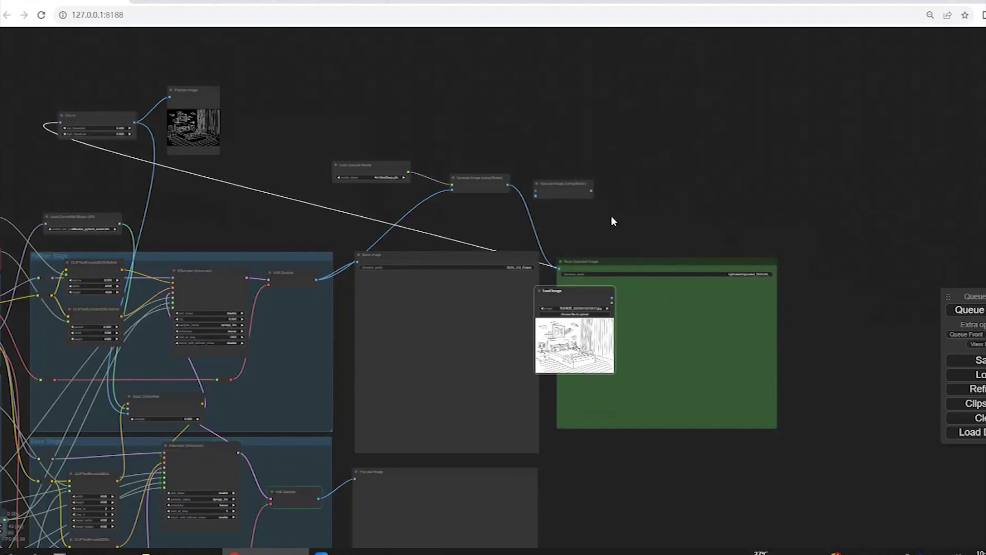
{"action": "scroll", "coordinate": [612, 218], "scroll_direction": "down", "scroll_amount": 3}
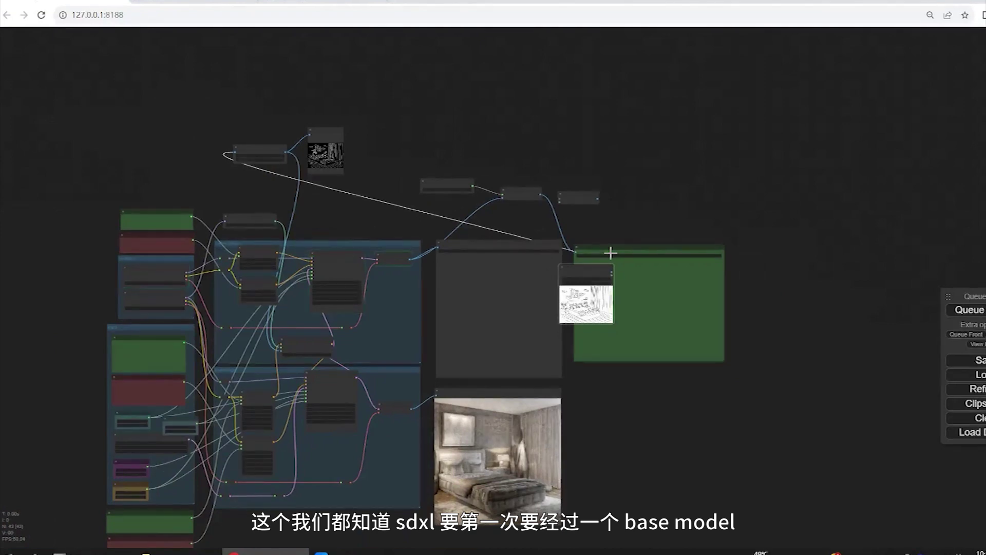
{"action": "scroll", "coordinate": [563, 322], "scroll_direction": "up", "scroll_amount": 4}
{"action": "scroll", "coordinate": [473, 363], "scroll_direction": "up", "scroll_amount": 6}
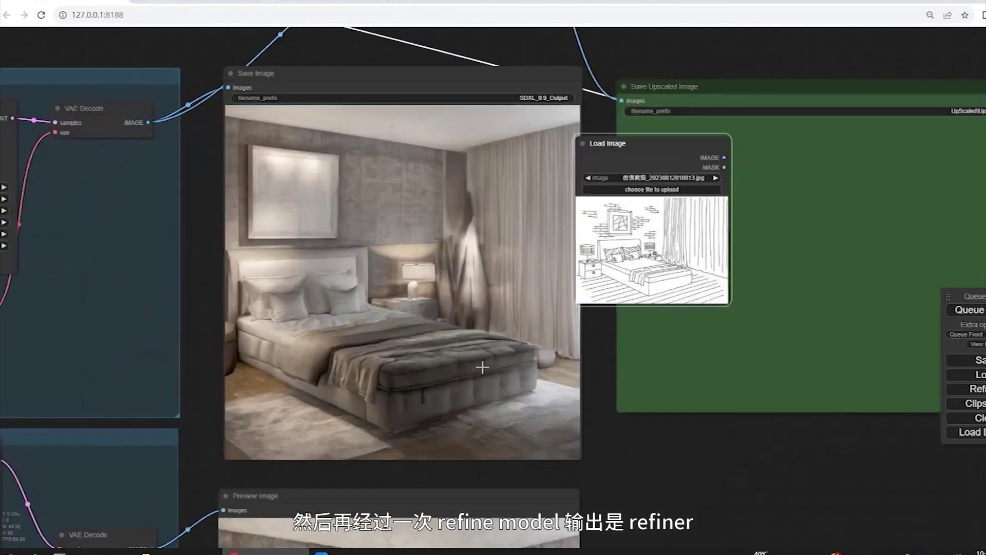
{"action": "scroll", "coordinate": [351, 363], "scroll_direction": "up", "scroll_amount": 1}
Pan to the upscaled bedroom render and drag the input image node off it.
{"action": "left_click_drag", "start_coordinate": [843, 230], "coordinate": [641, 280]}
{"action": "left_click", "coordinate": [647, 281]}
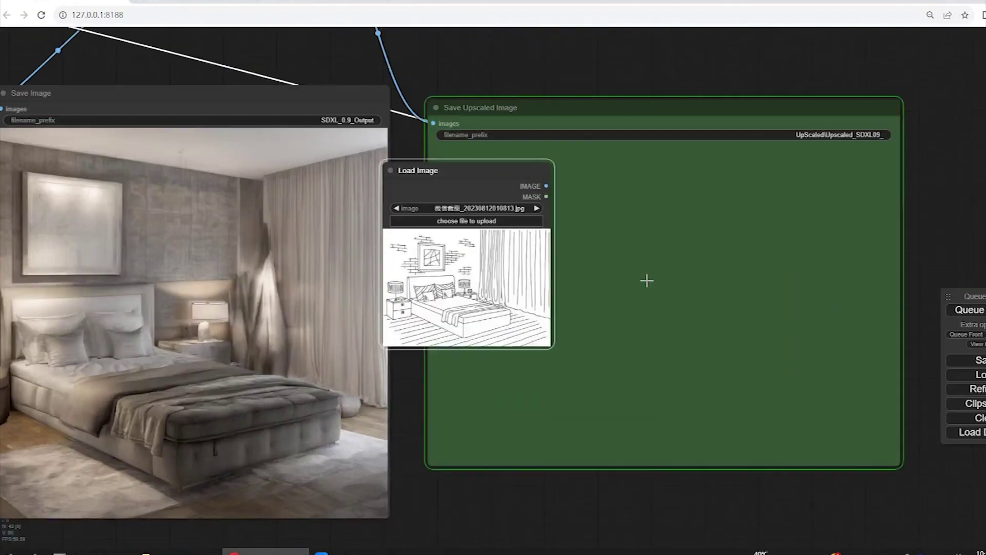
{"action": "left_click_drag", "start_coordinate": [494, 170], "coordinate": [332, 160]}
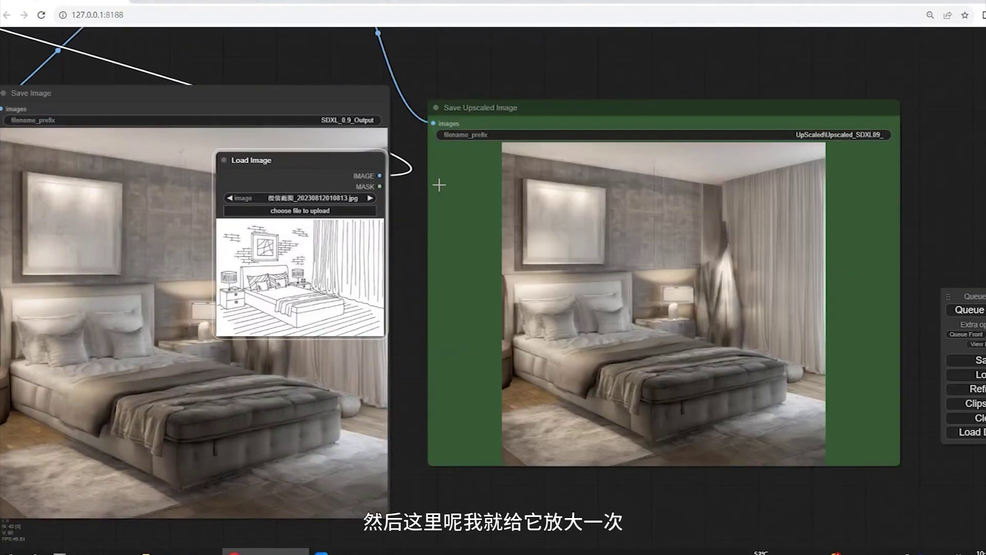
{"action": "scroll", "coordinate": [759, 382], "scroll_direction": "up", "scroll_amount": 3}
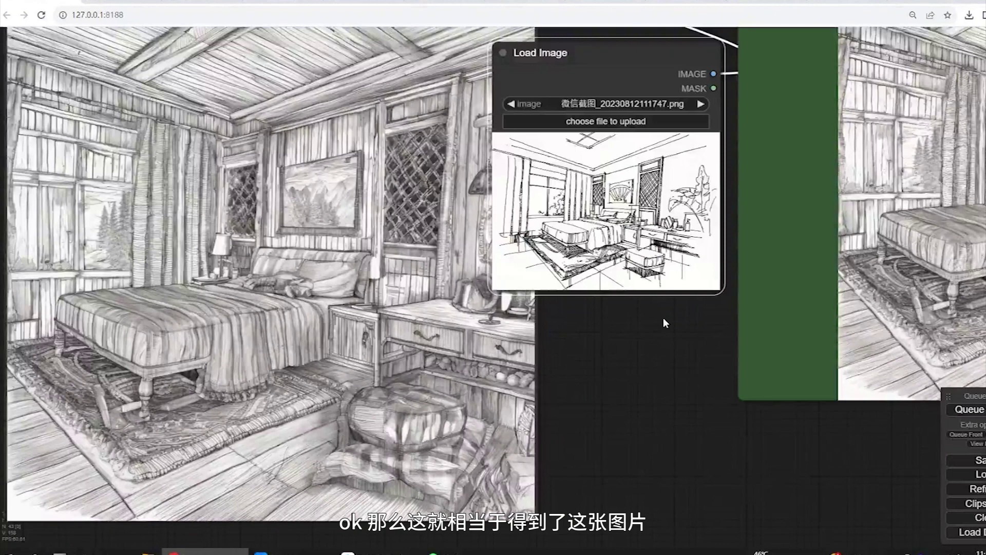
{"action": "scroll", "coordinate": [663, 317], "scroll_direction": "down", "scroll_amount": 5}
{"action": "scroll", "coordinate": [657, 311], "scroll_direction": "down", "scroll_amount": 3}
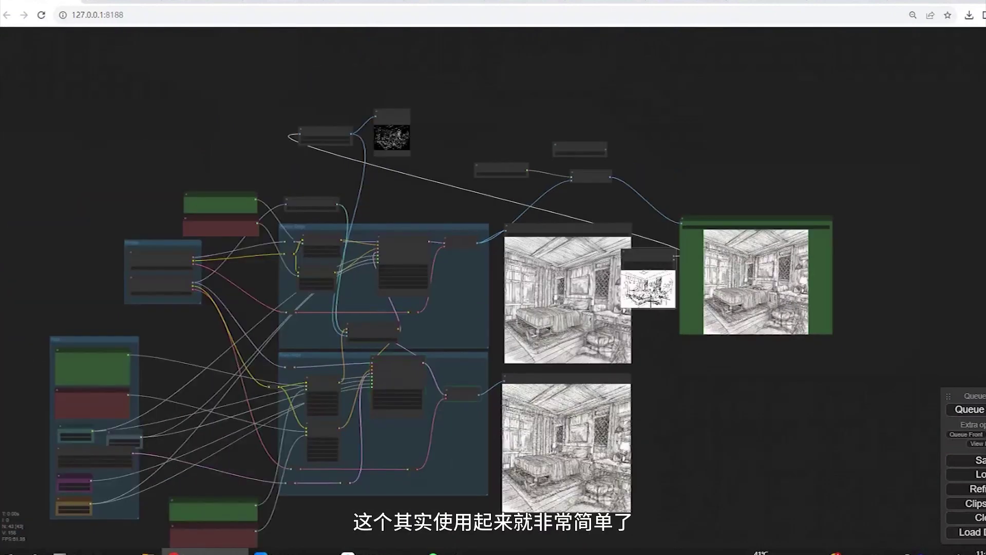
{"action": "scroll", "coordinate": [637, 370], "scroll_direction": "up", "scroll_amount": 5}
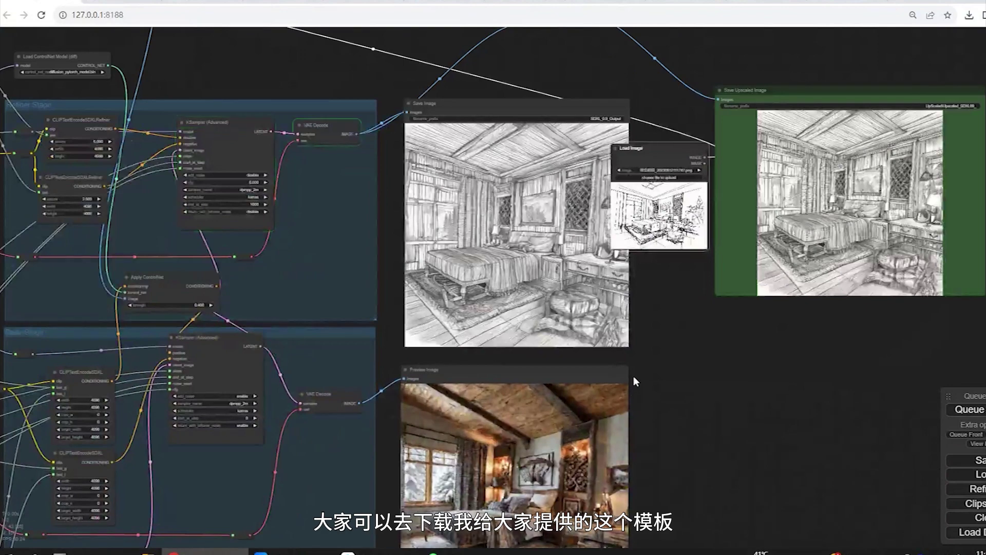
{"action": "scroll", "coordinate": [623, 189], "scroll_direction": "up", "scroll_amount": 7}
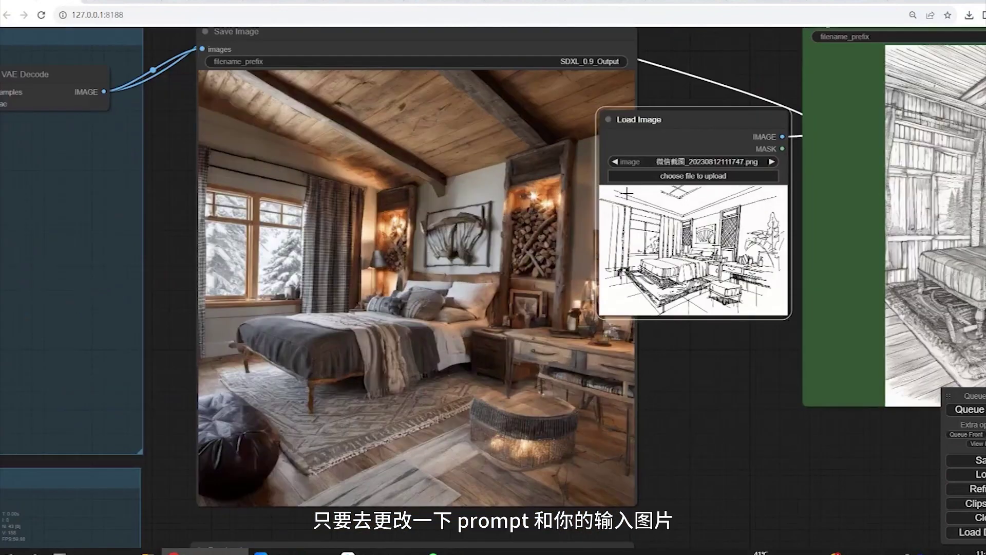
{"action": "scroll", "coordinate": [667, 202], "scroll_direction": "up", "scroll_amount": 2}
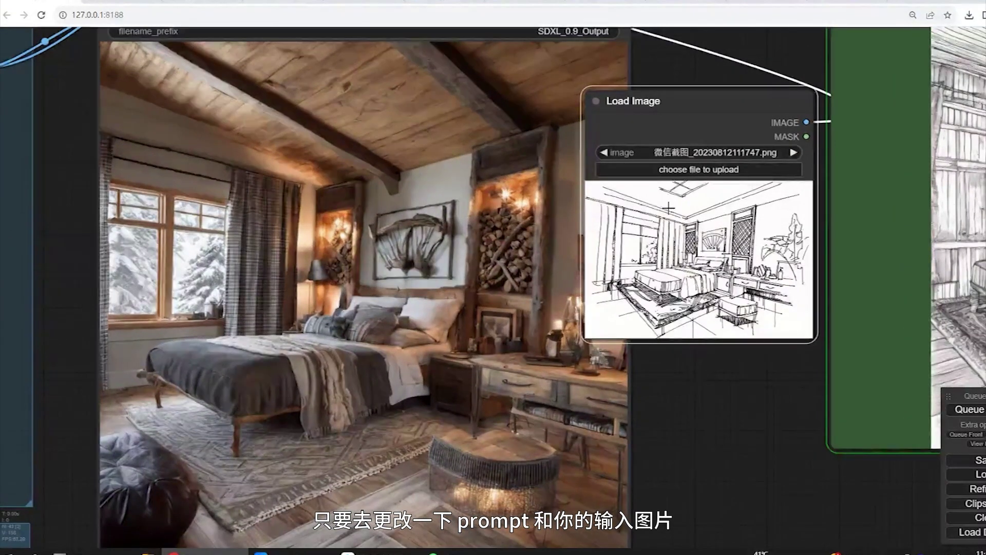
{"action": "scroll", "coordinate": [670, 209], "scroll_direction": "down", "scroll_amount": 1}
{"action": "left_click_drag", "start_coordinate": [770, 232], "coordinate": [502, 293]}
{"action": "scroll", "coordinate": [836, 259], "scroll_direction": "up", "scroll_amount": 2}
{"action": "scroll", "coordinate": [836, 258], "scroll_direction": "down", "scroll_amount": 2}
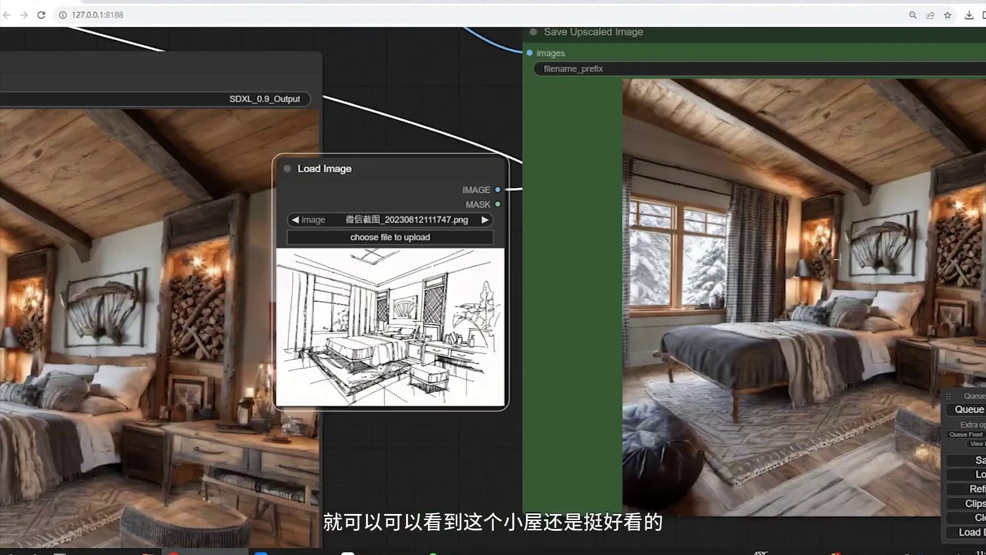
{"action": "scroll", "coordinate": [923, 288], "scroll_direction": "down", "scroll_amount": 1}
{"action": "scroll", "coordinate": [922, 288], "scroll_direction": "up", "scroll_amount": 3}
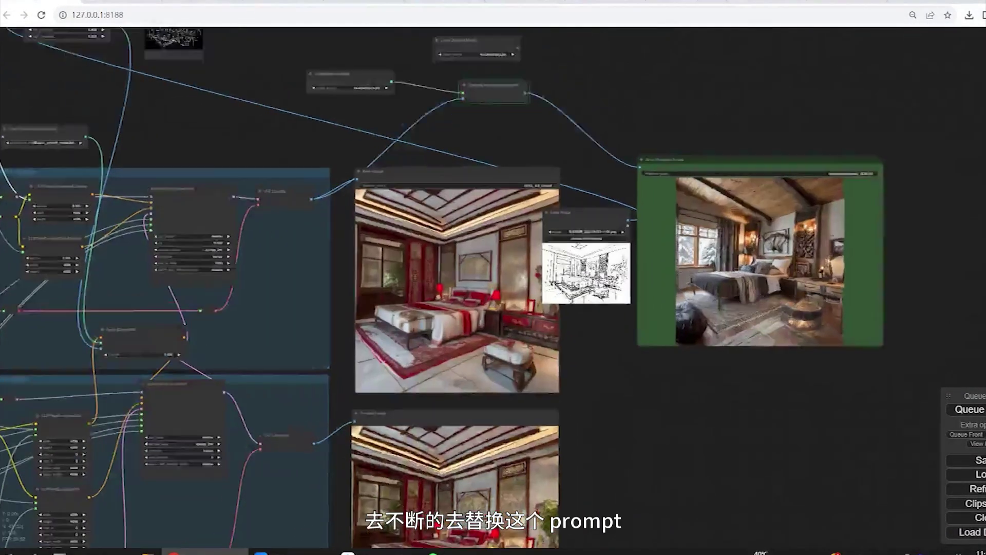
{"action": "scroll", "coordinate": [544, 244], "scroll_direction": "up", "scroll_amount": 3}
Pan the canvas to view the red Chinese-style bedroom render.
{"action": "left_click_drag", "start_coordinate": [478, 224], "coordinate": [270, 212]}
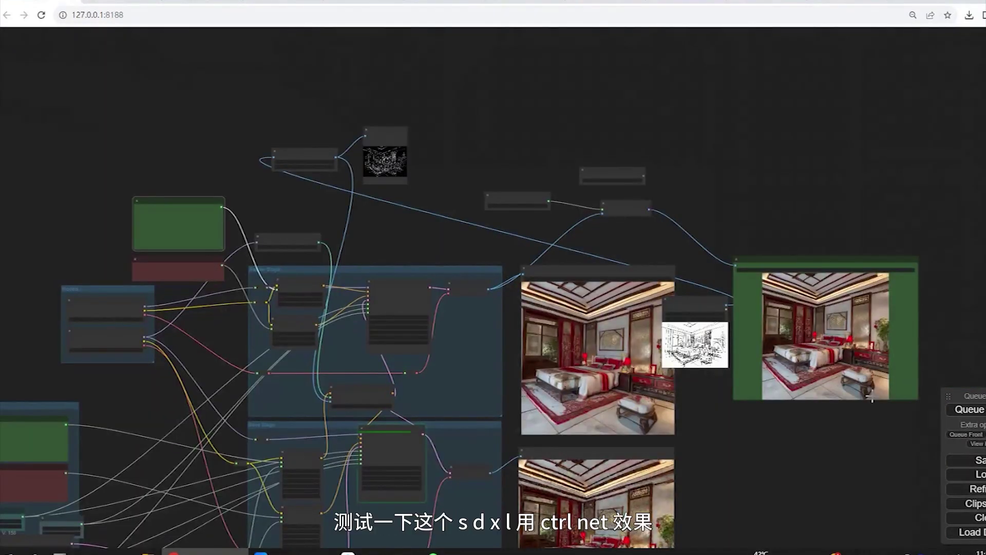
{"action": "scroll", "coordinate": [716, 331], "scroll_direction": "up", "scroll_amount": 5}
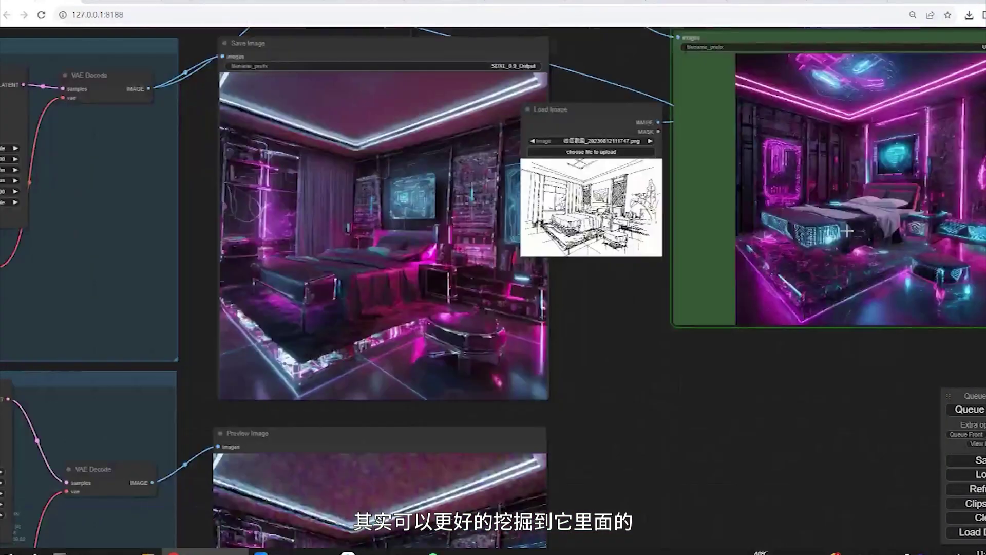
{"action": "scroll", "coordinate": [847, 230], "scroll_direction": "up", "scroll_amount": 4}
{"action": "scroll", "coordinate": [450, 319], "scroll_direction": "up", "scroll_amount": 5}
{"action": "scroll", "coordinate": [800, 164], "scroll_direction": "down", "scroll_amount": 1}
{"action": "scroll", "coordinate": [800, 164], "scroll_direction": "down", "scroll_amount": 5}
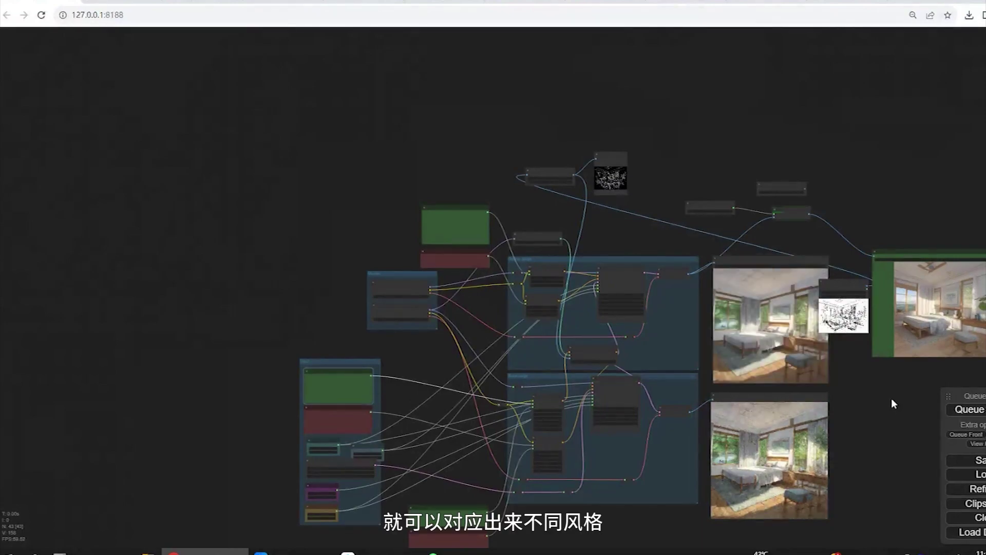
{"action": "scroll", "coordinate": [882, 366], "scroll_direction": "up", "scroll_amount": 8}
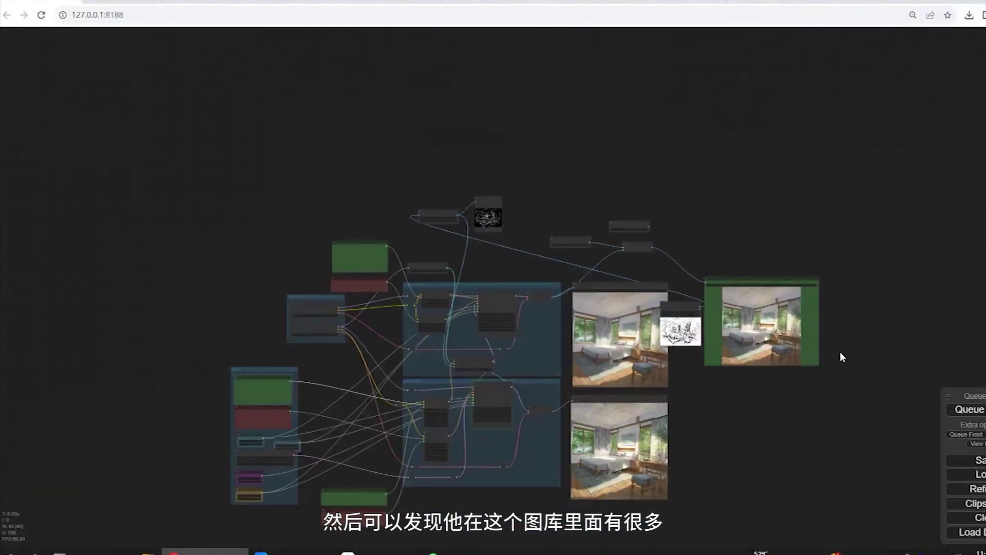
{"action": "scroll", "coordinate": [479, 241], "scroll_direction": "down", "scroll_amount": 3}
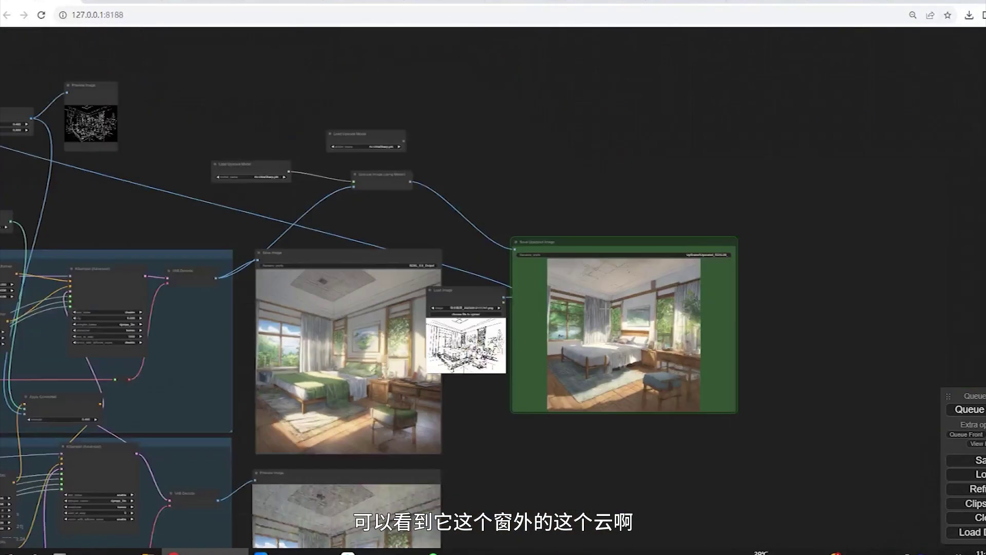
{"action": "scroll", "coordinate": [586, 397], "scroll_direction": "up", "scroll_amount": 3}
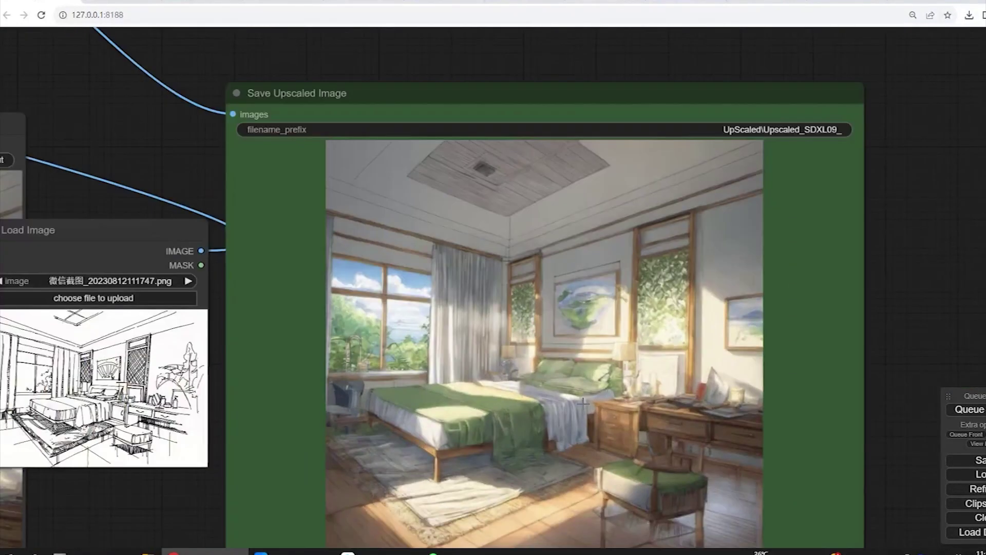
{"action": "scroll", "coordinate": [759, 300], "scroll_direction": "down", "scroll_amount": 4}
{"action": "scroll", "coordinate": [759, 300], "scroll_direction": "down", "scroll_amount": 3}
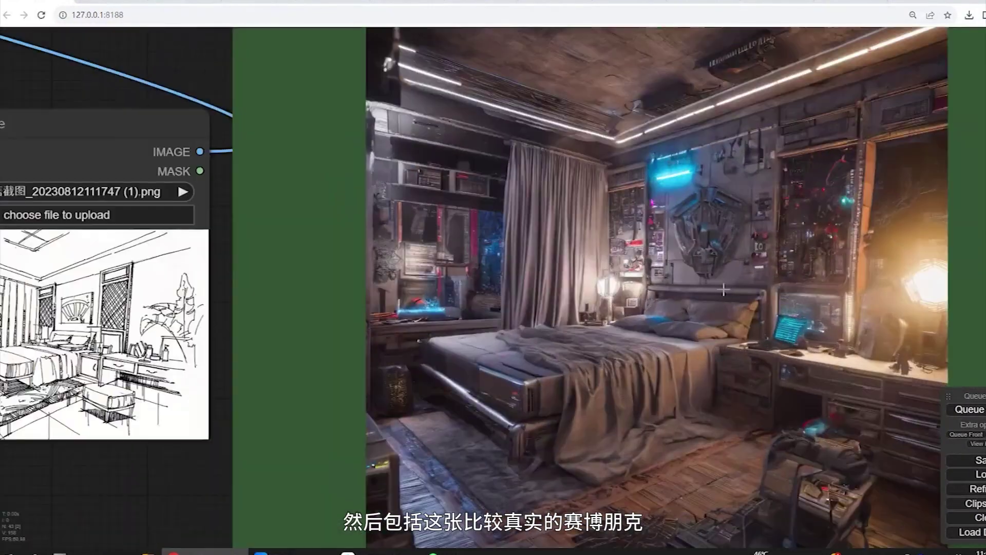
{"action": "scroll", "coordinate": [723, 289], "scroll_direction": "down", "scroll_amount": 2}
{"action": "scroll", "coordinate": [721, 288], "scroll_direction": "down", "scroll_amount": 2}
{"action": "scroll", "coordinate": [716, 285], "scroll_direction": "down", "scroll_amount": 2}
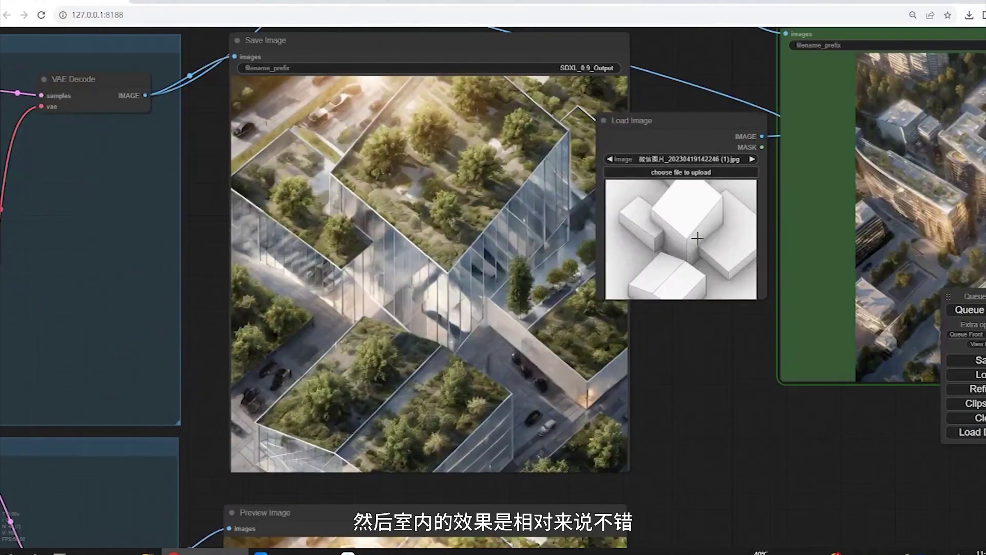
{"action": "scroll", "coordinate": [861, 265], "scroll_direction": "down", "scroll_amount": 3}
{"action": "scroll", "coordinate": [861, 265], "scroll_direction": "up", "scroll_amount": 3}
{"action": "scroll", "coordinate": [860, 266], "scroll_direction": "down", "scroll_amount": 5}
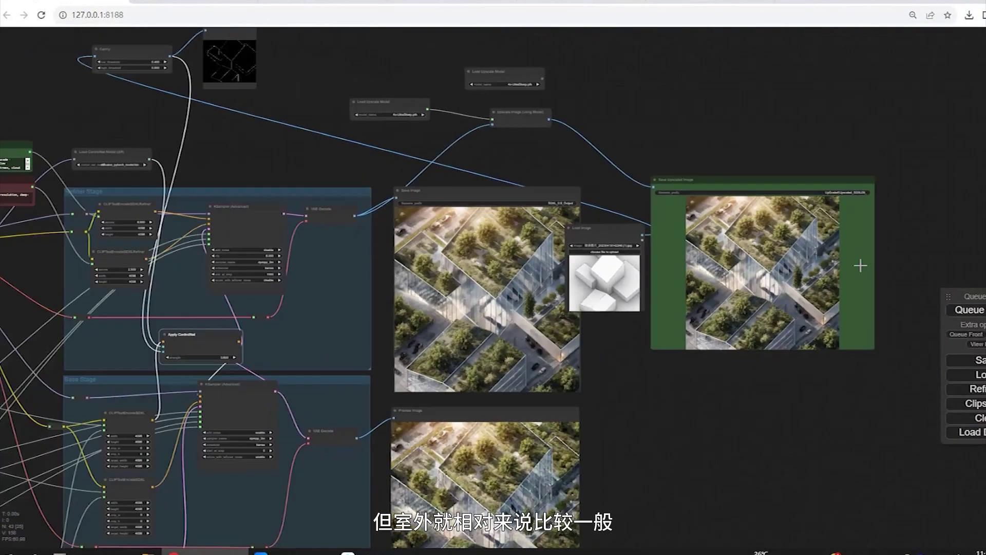
{"action": "scroll", "coordinate": [513, 289], "scroll_direction": "up", "scroll_amount": 2}
{"action": "scroll", "coordinate": [512, 289], "scroll_direction": "up", "scroll_amount": 2}
{"action": "scroll", "coordinate": [590, 292], "scroll_direction": "down", "scroll_amount": 2}
{"action": "scroll", "coordinate": [591, 292], "scroll_direction": "down", "scroll_amount": 3}
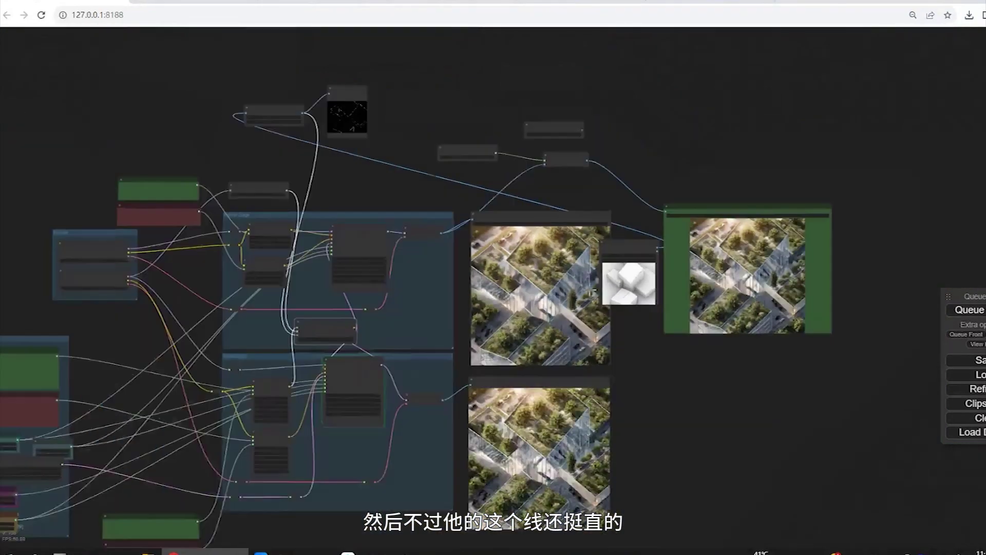
{"action": "scroll", "coordinate": [593, 283], "scroll_direction": "down", "scroll_amount": 1}
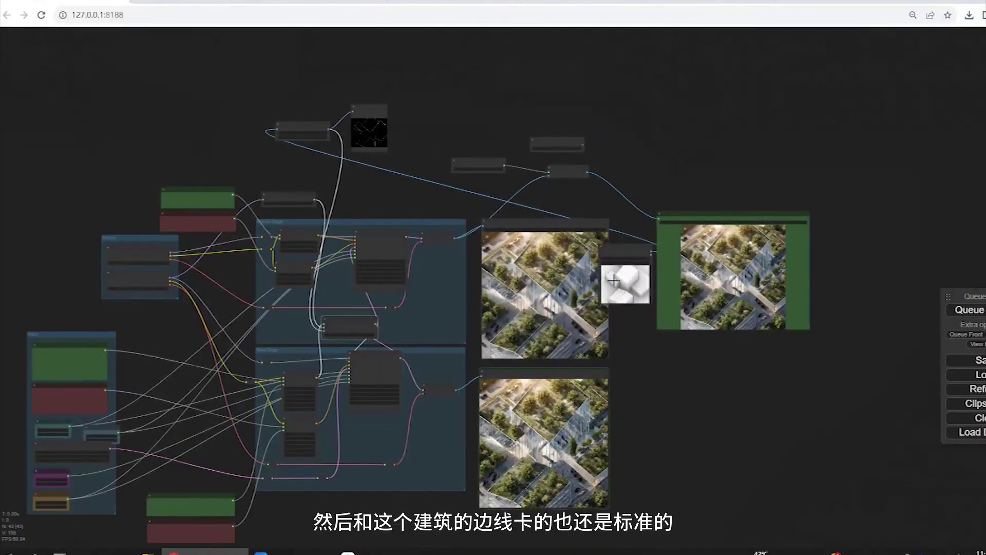
{"action": "scroll", "coordinate": [578, 439], "scroll_direction": "up", "scroll_amount": 3}
{"action": "scroll", "coordinate": [604, 271], "scroll_direction": "down", "scroll_amount": 1}
{"action": "scroll", "coordinate": [605, 271], "scroll_direction": "up", "scroll_amount": 1}
{"action": "scroll", "coordinate": [606, 270], "scroll_direction": "down", "scroll_amount": 1}
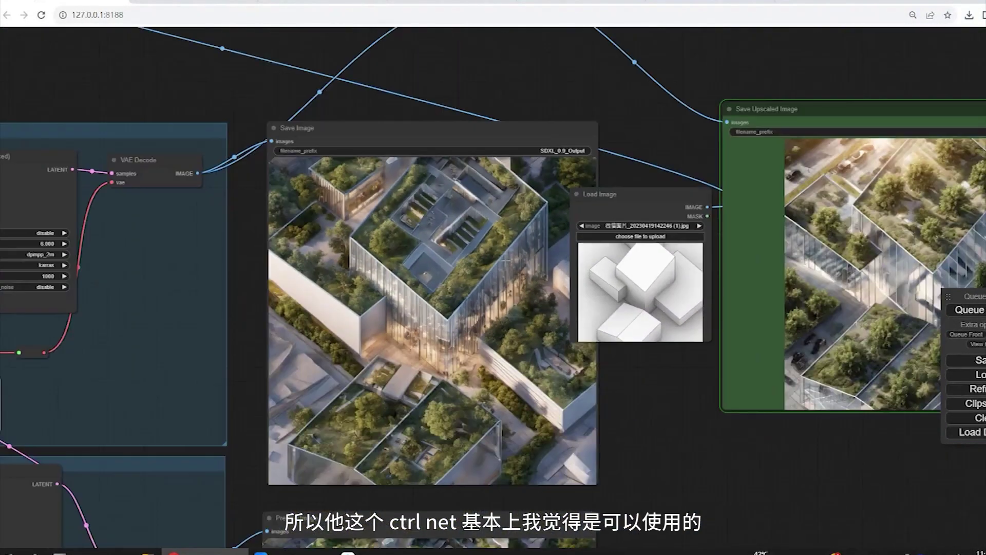
Load the green courtyard building image as input and view the full aerial render.
{"action": "left_click", "coordinate": [655, 237]}
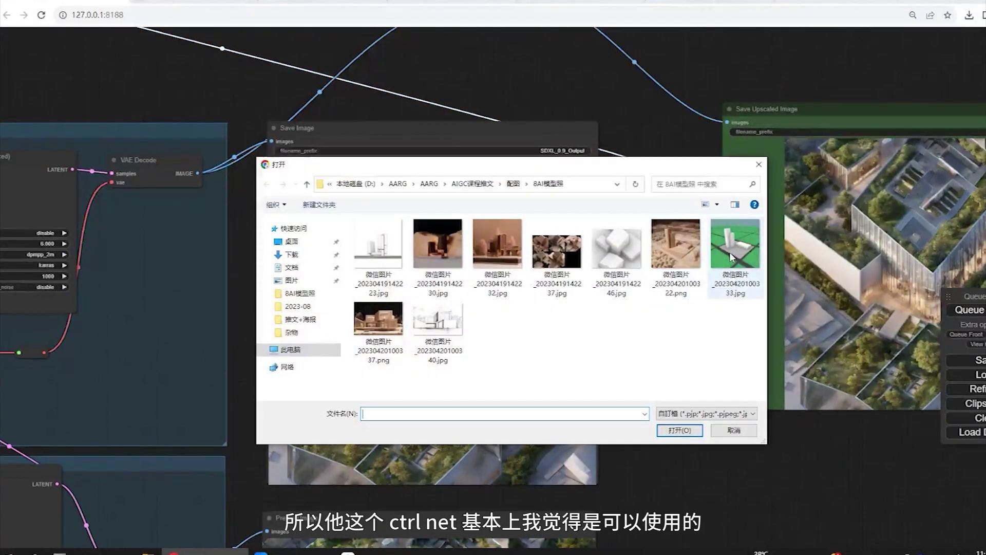
{"action": "double_click", "coordinate": [740, 250]}
{"action": "scroll", "coordinate": [494, 293], "scroll_direction": "down", "scroll_amount": 3}
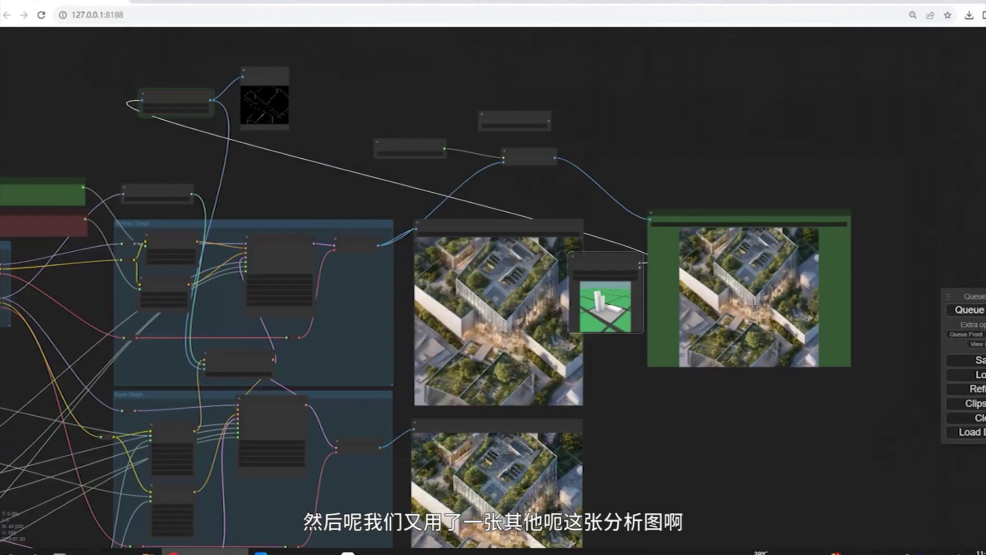
{"action": "scroll", "coordinate": [598, 346], "scroll_direction": "up", "scroll_amount": 4}
{"action": "scroll", "coordinate": [599, 346], "scroll_direction": "up", "scroll_amount": 9}
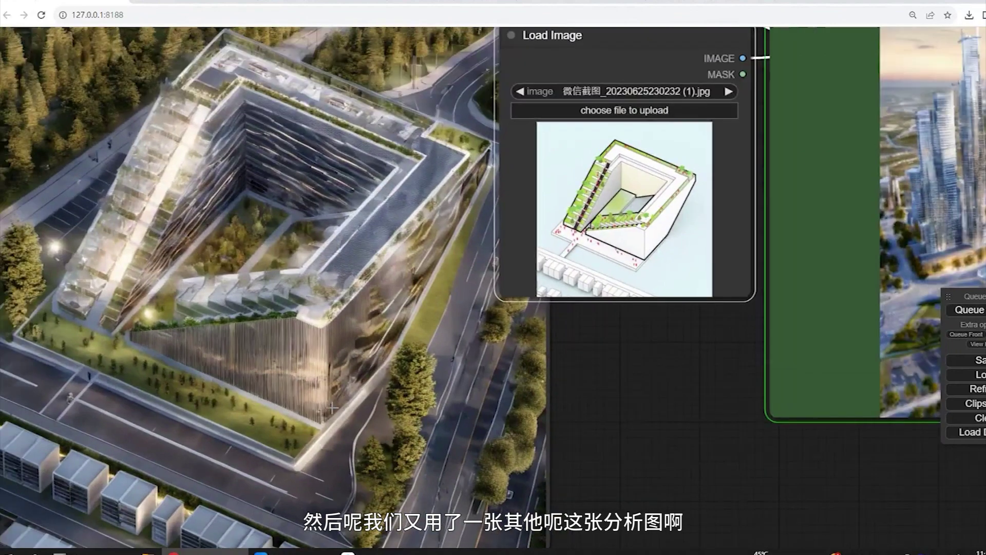
{"action": "left_click_drag", "start_coordinate": [325, 395], "coordinate": [242, 334]}
{"action": "scroll", "coordinate": [243, 333], "scroll_direction": "down", "scroll_amount": 1}
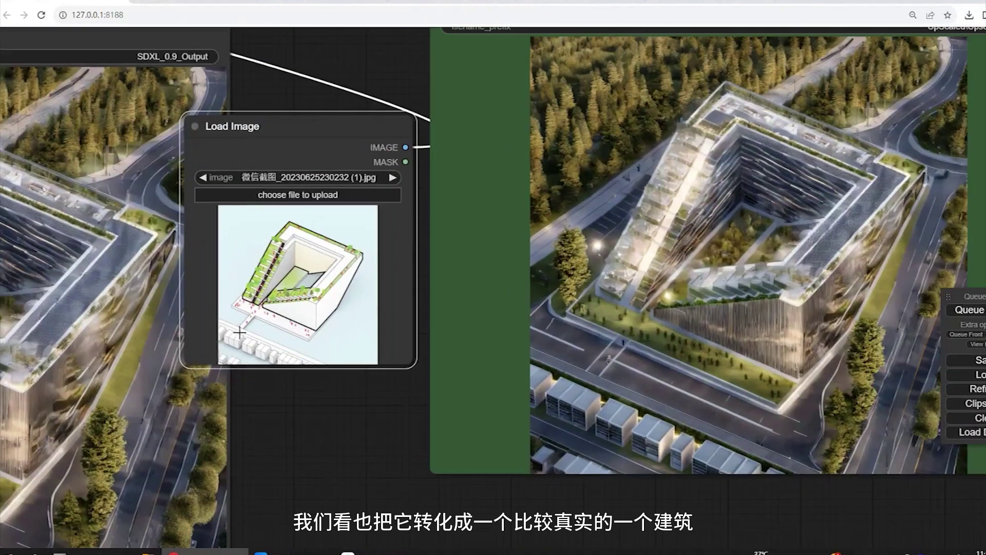
{"action": "scroll", "coordinate": [240, 334], "scroll_direction": "down", "scroll_amount": 3}
{"action": "scroll", "coordinate": [899, 335], "scroll_direction": "down", "scroll_amount": 1}
{"action": "scroll", "coordinate": [519, 308], "scroll_direction": "up", "scroll_amount": 4}
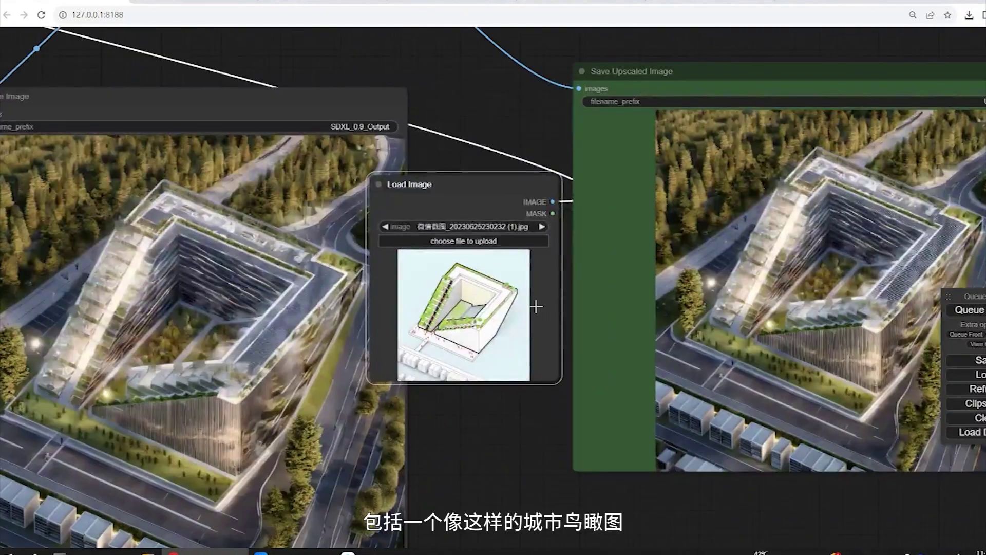
{"action": "scroll", "coordinate": [535, 306], "scroll_direction": "up", "scroll_amount": 4}
{"action": "scroll", "coordinate": [469, 341], "scroll_direction": "down", "scroll_amount": 3}
{"action": "scroll", "coordinate": [659, 356], "scroll_direction": "down", "scroll_amount": 1}
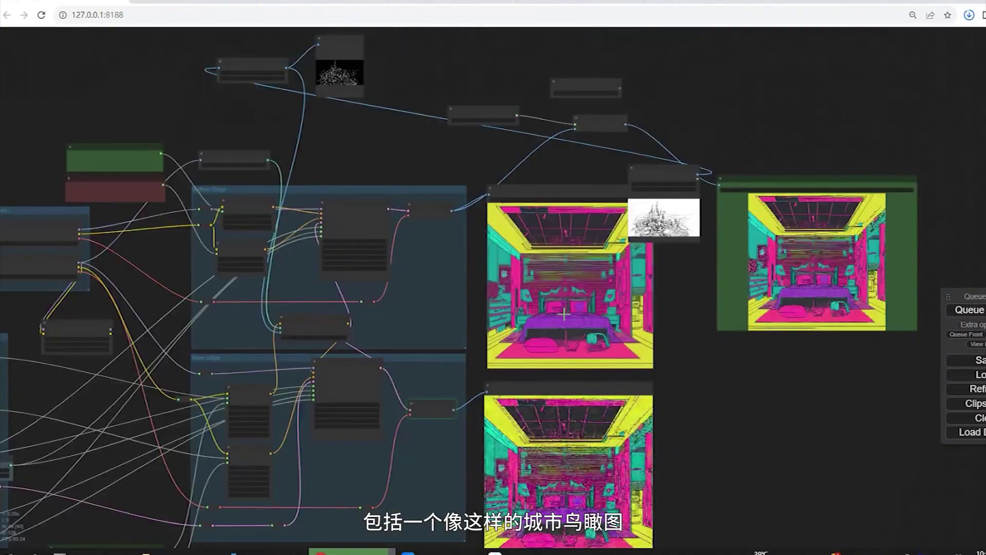